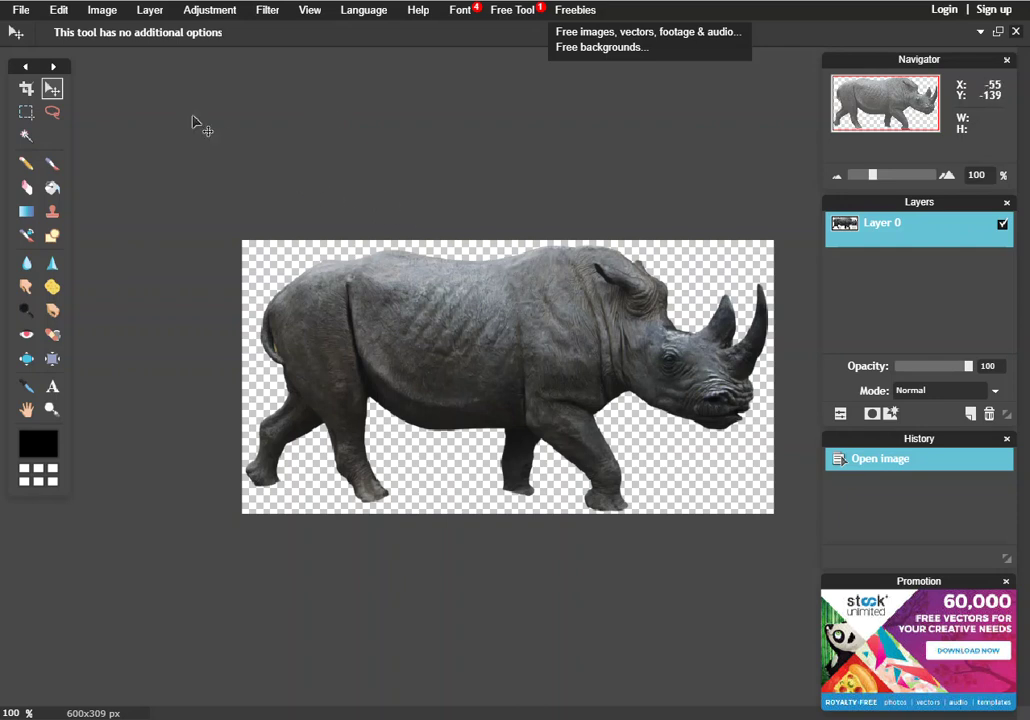
- Browse the Edit and Layer menus, then close them without changes
left_click(60, 11)
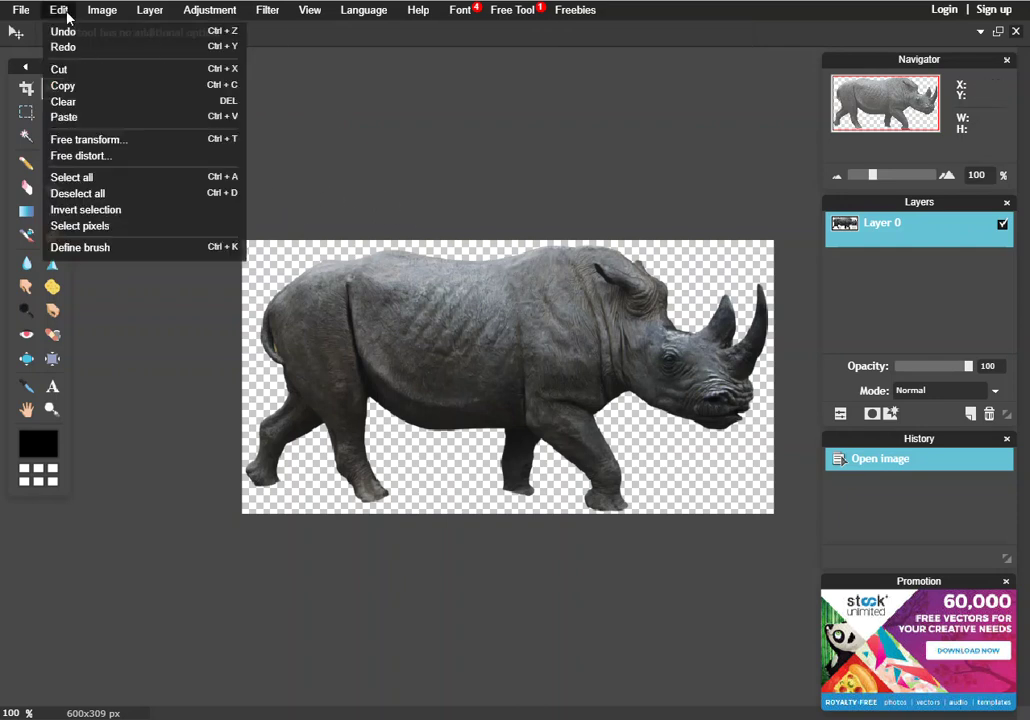
mouse_move(90, 17)
mouse_move(150, 10)
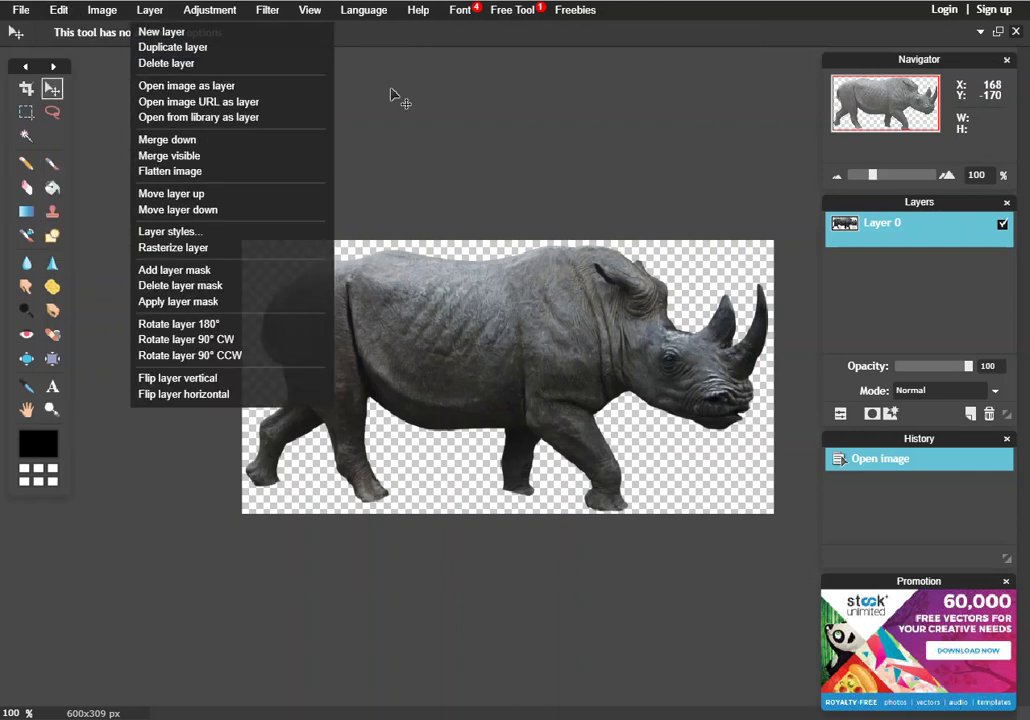
left_click(611, 168)
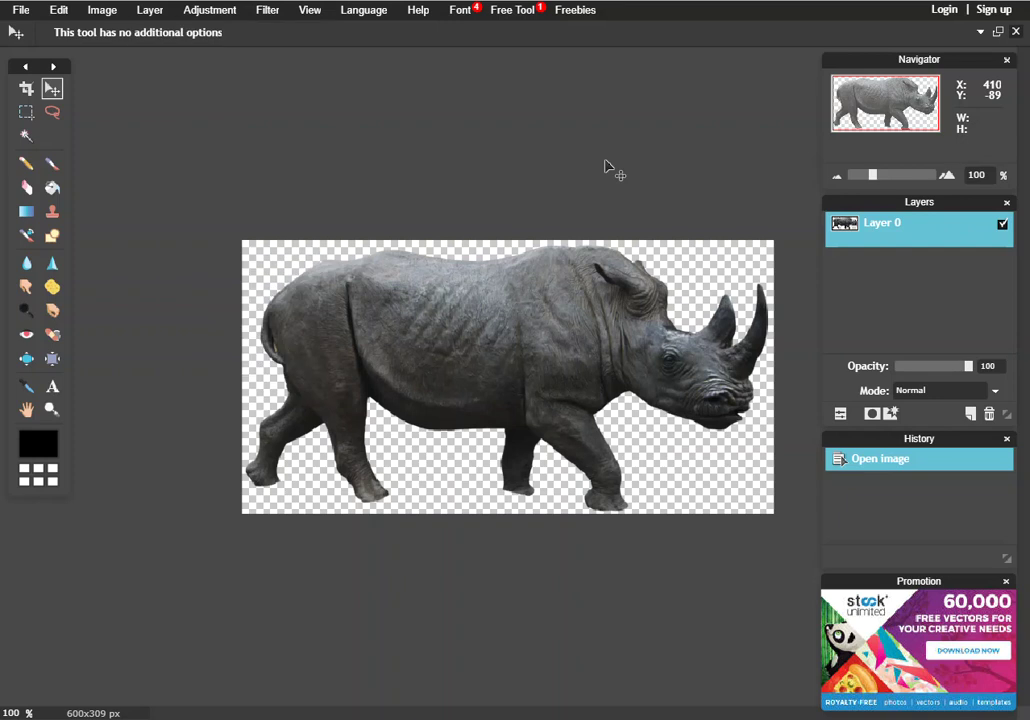
- Resize the canvas to 1300 x 1240 pixels with a centre anchor
left_click(104, 13)
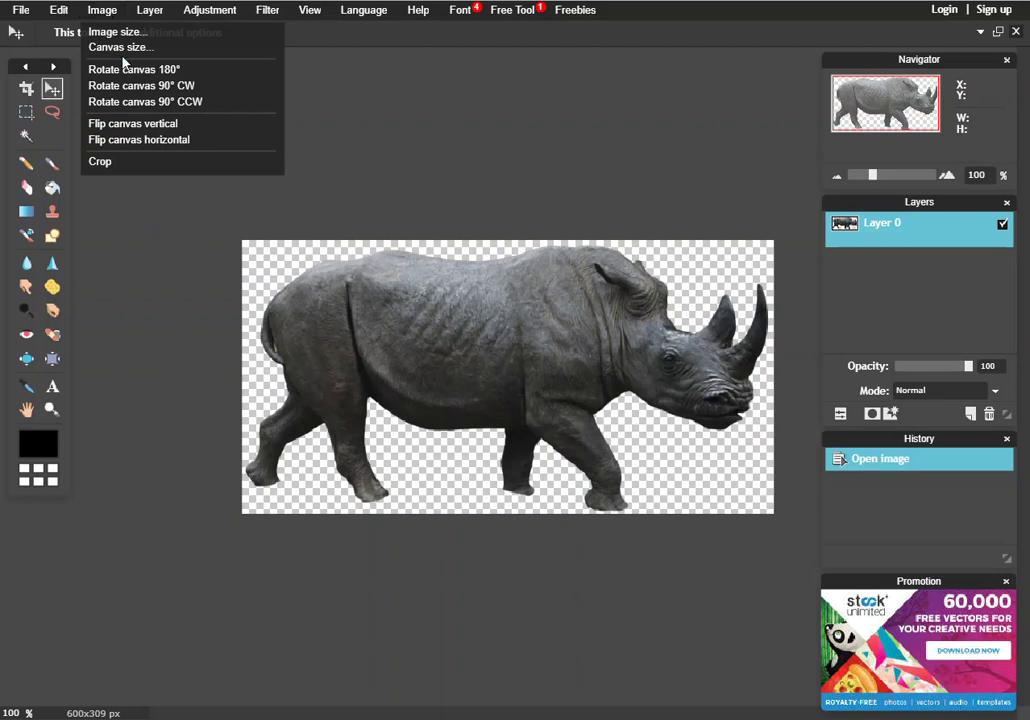
left_click(122, 50)
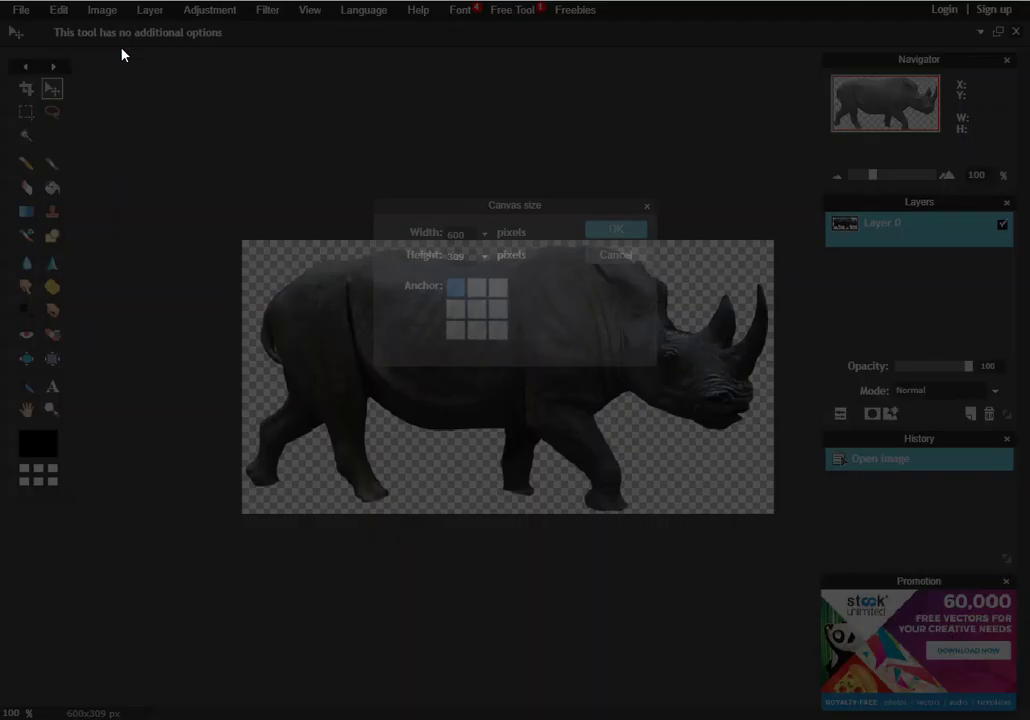
left_click(477, 241)
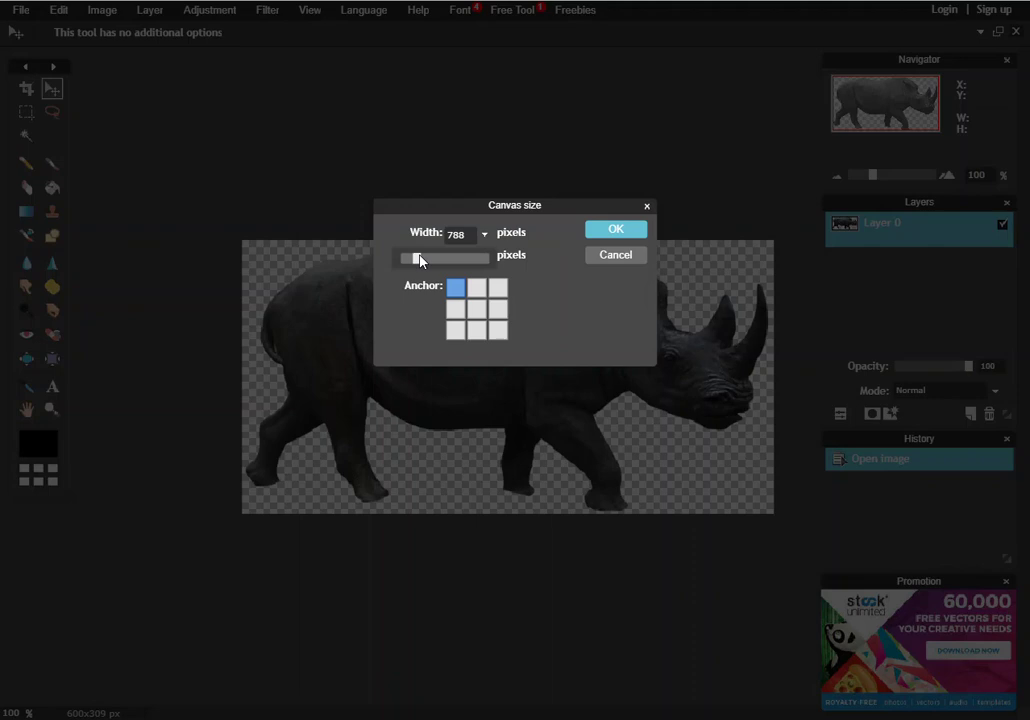
left_click_drag(420, 260, 422, 259)
left_click(482, 258)
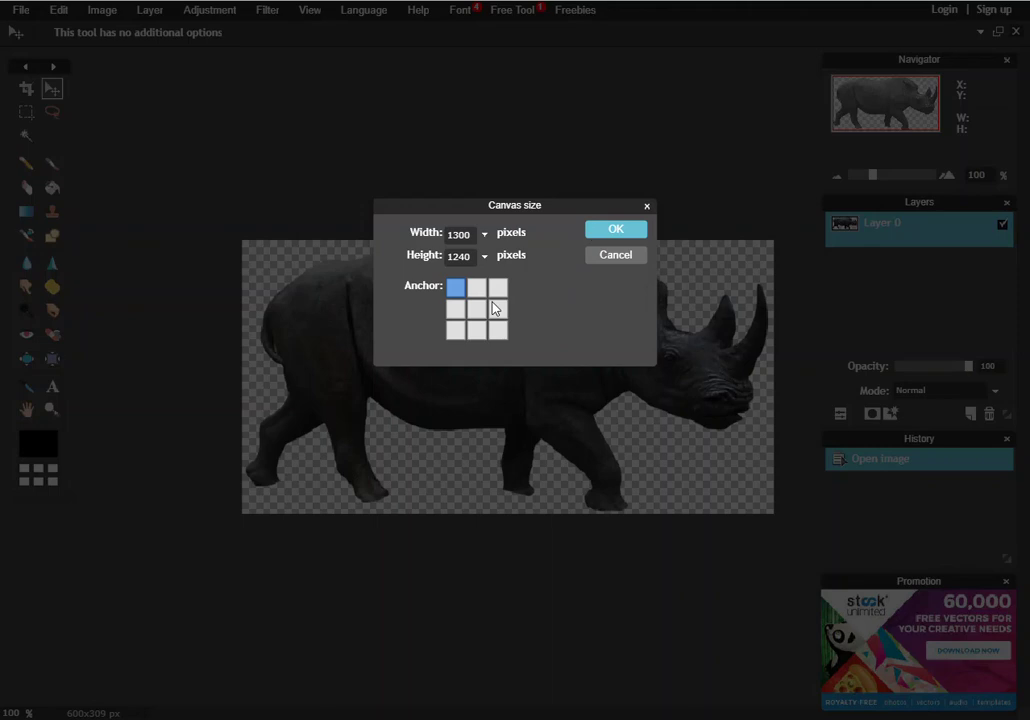
left_click(617, 232)
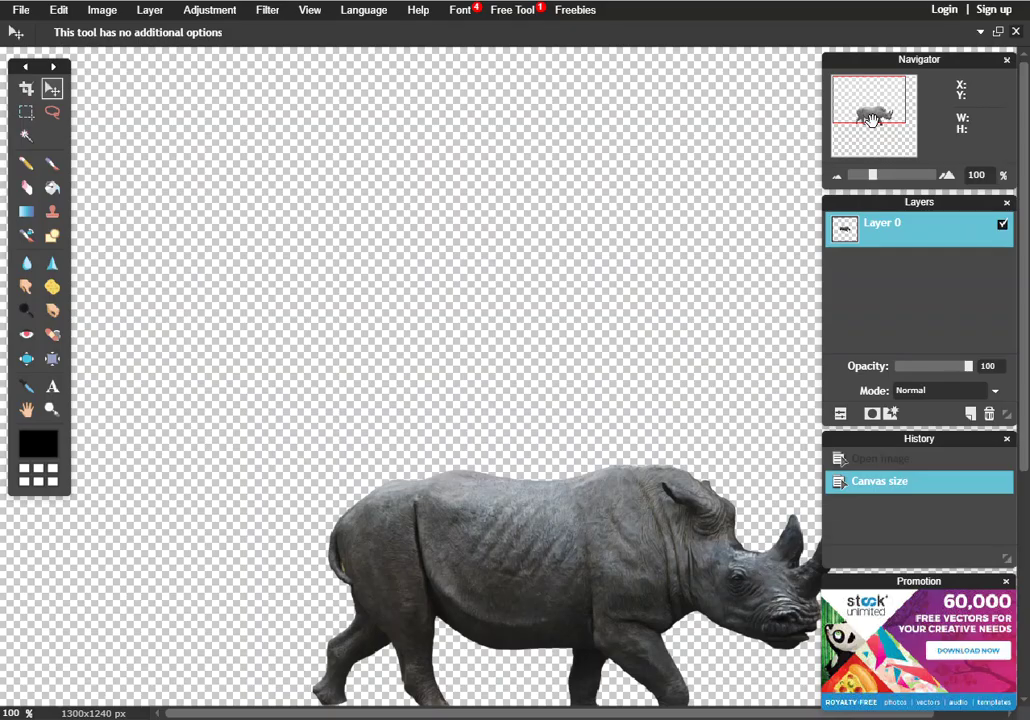
- Center the rhino via the Navigator, then check Image size twice and cancel without changes
left_click_drag(876, 105, 759, 143)
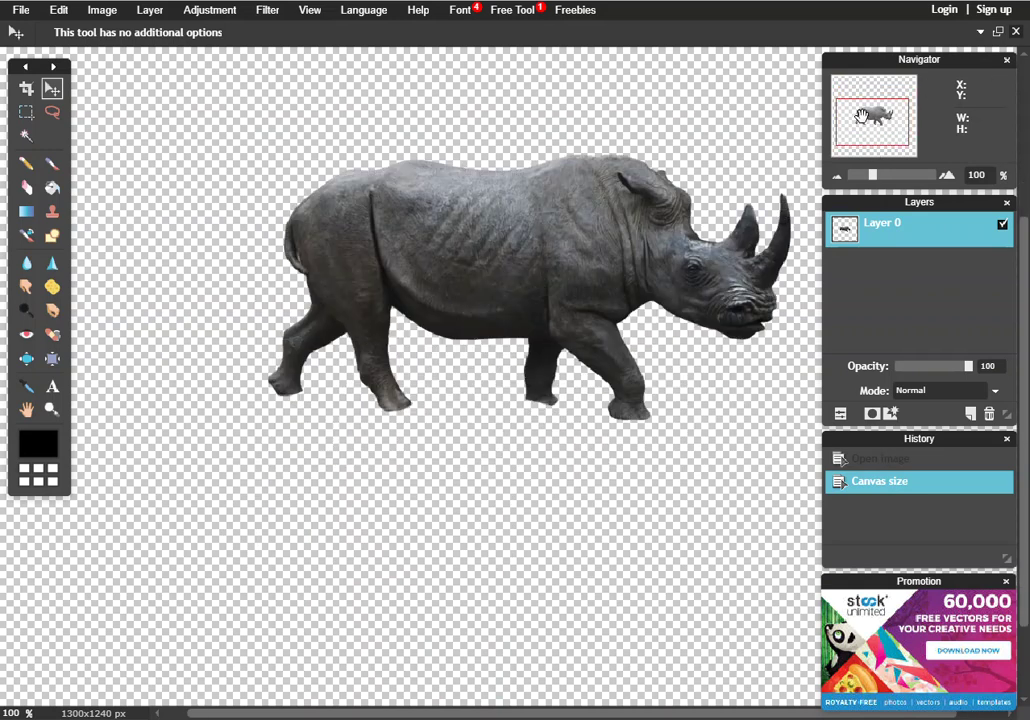
left_click(66, 12)
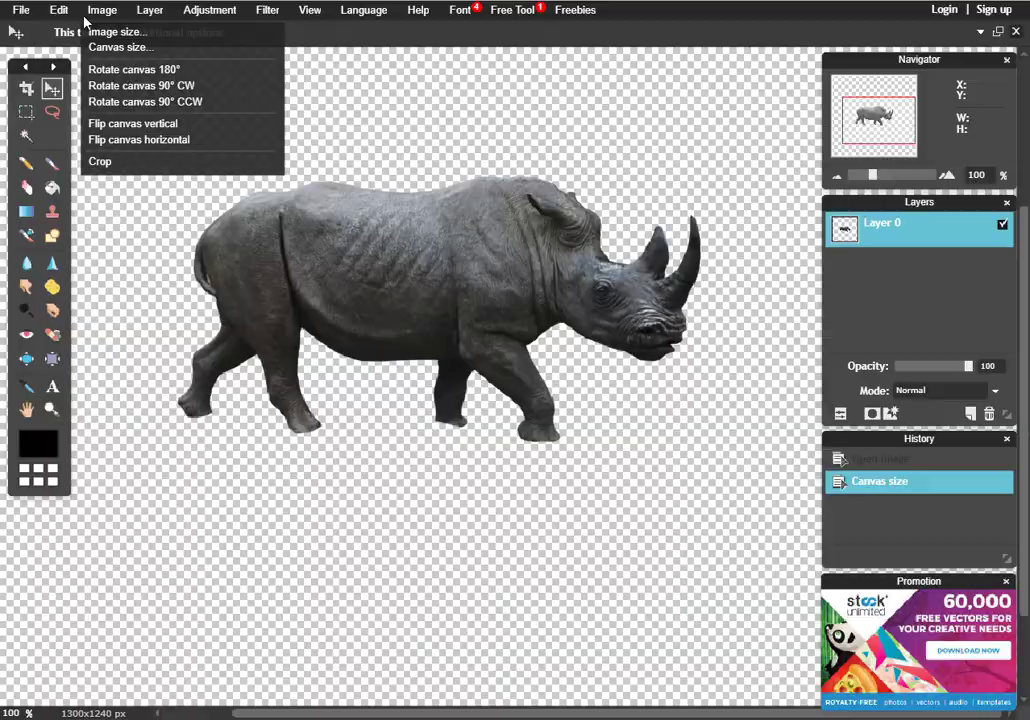
left_click(114, 33)
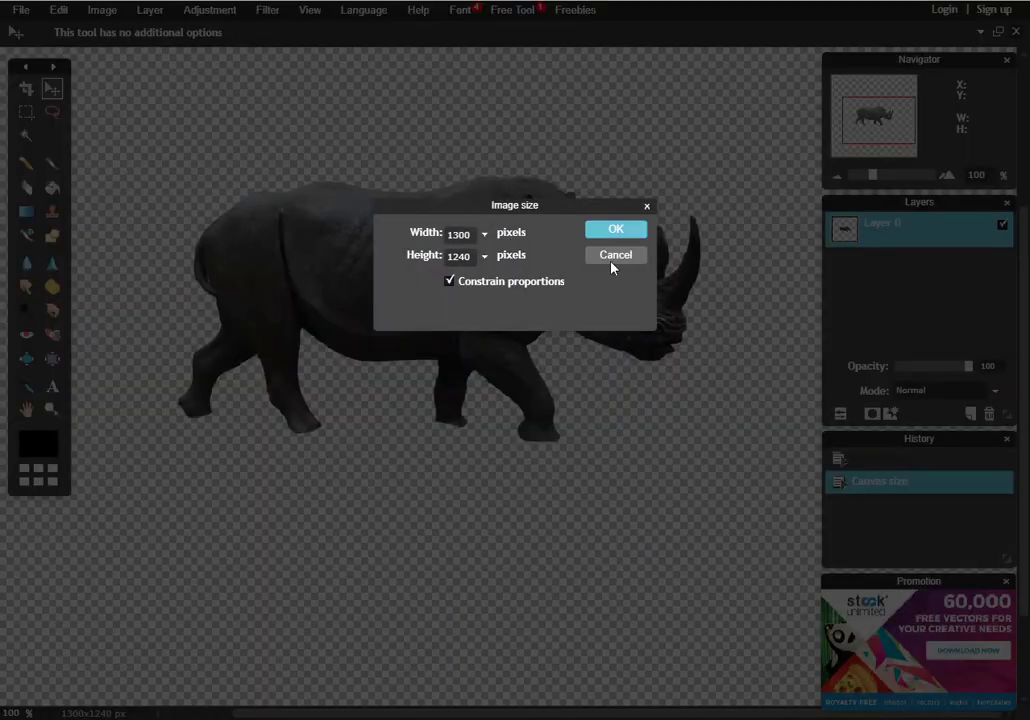
left_click(613, 256)
left_click(102, 11)
left_click(107, 35)
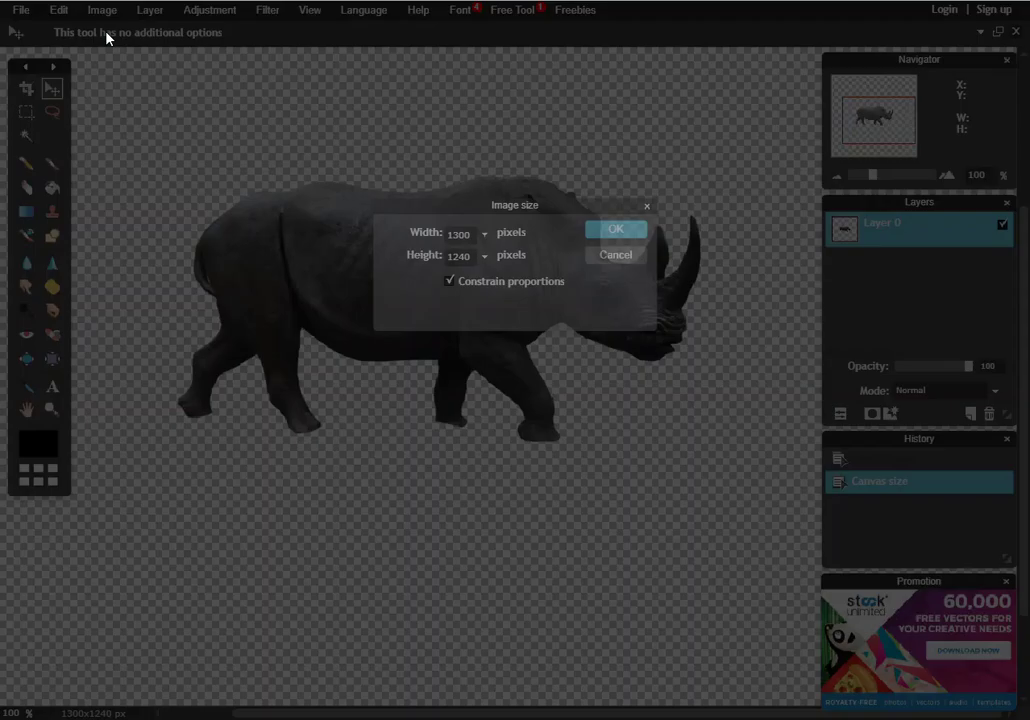
left_click(636, 232)
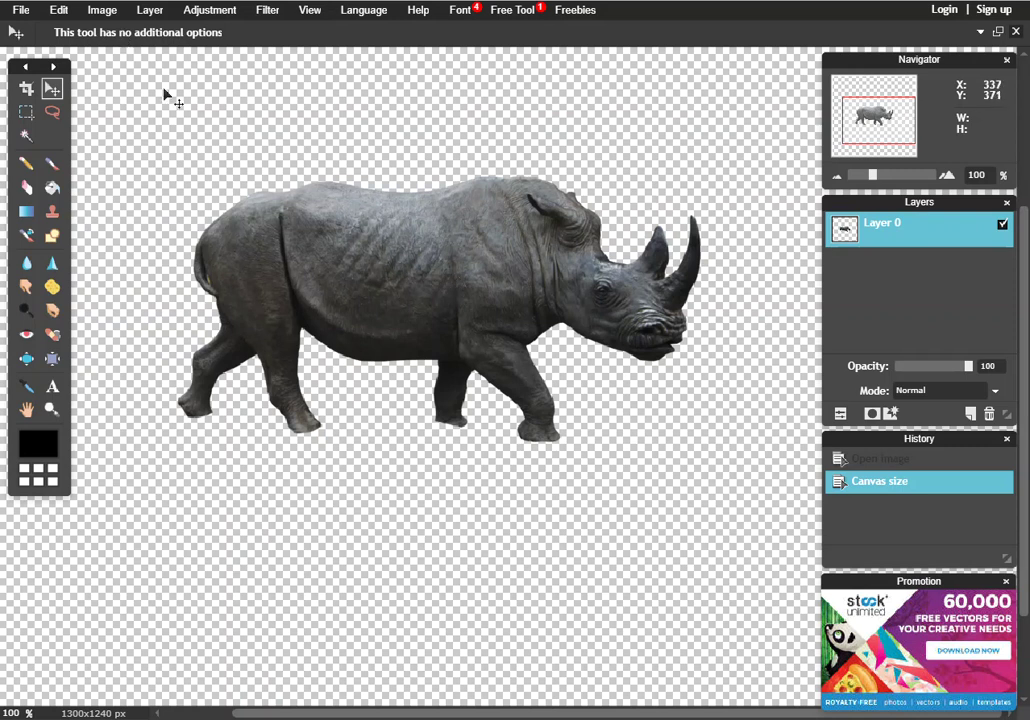
left_click(59, 10)
left_click(100, 139)
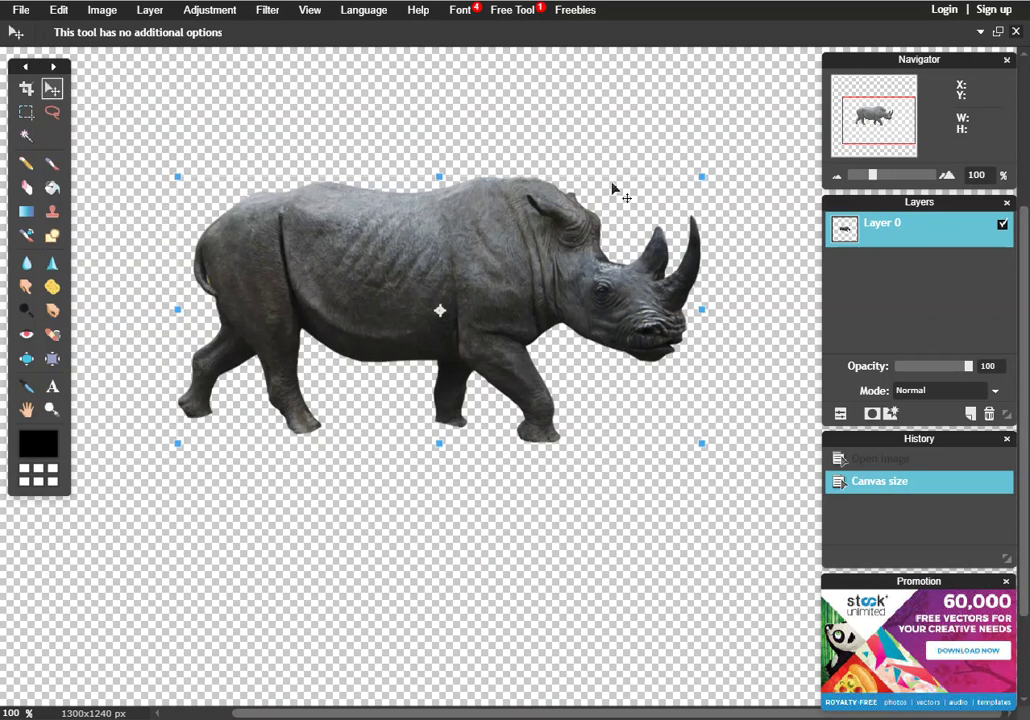
mouse_move(702, 176)
left_mouse_down()
mouse_move(609, 241)
mouse_move(630, 210)
mouse_move(722, 161)
mouse_move(702, 182)
left_mouse_up()
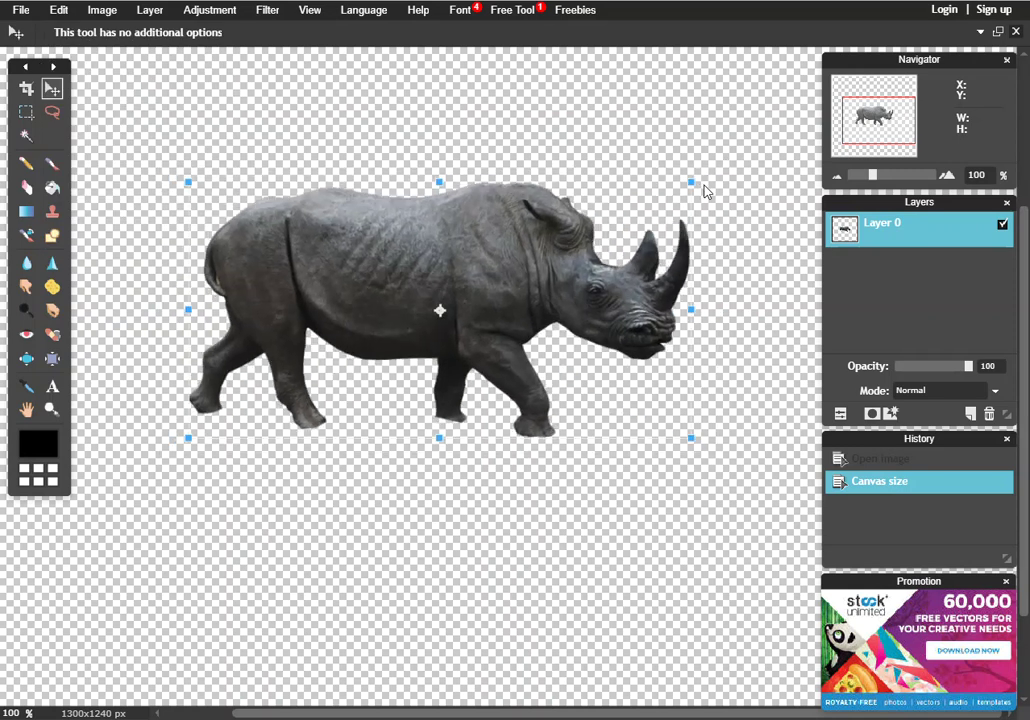
left_click(648, 113)
left_click(528, 396)
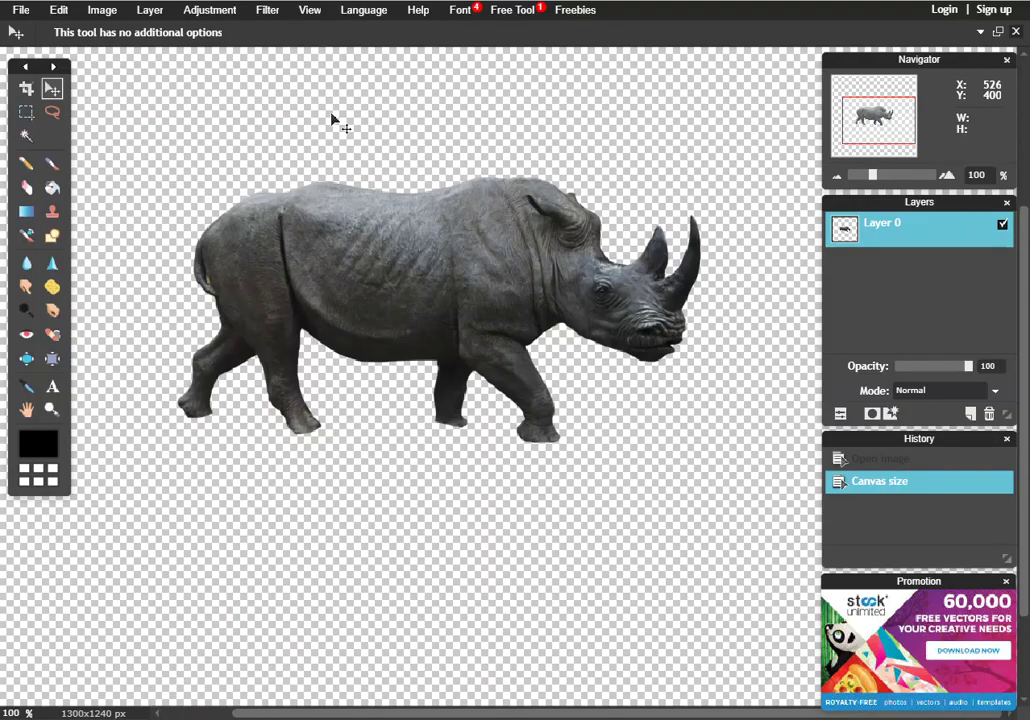
left_click(104, 11)
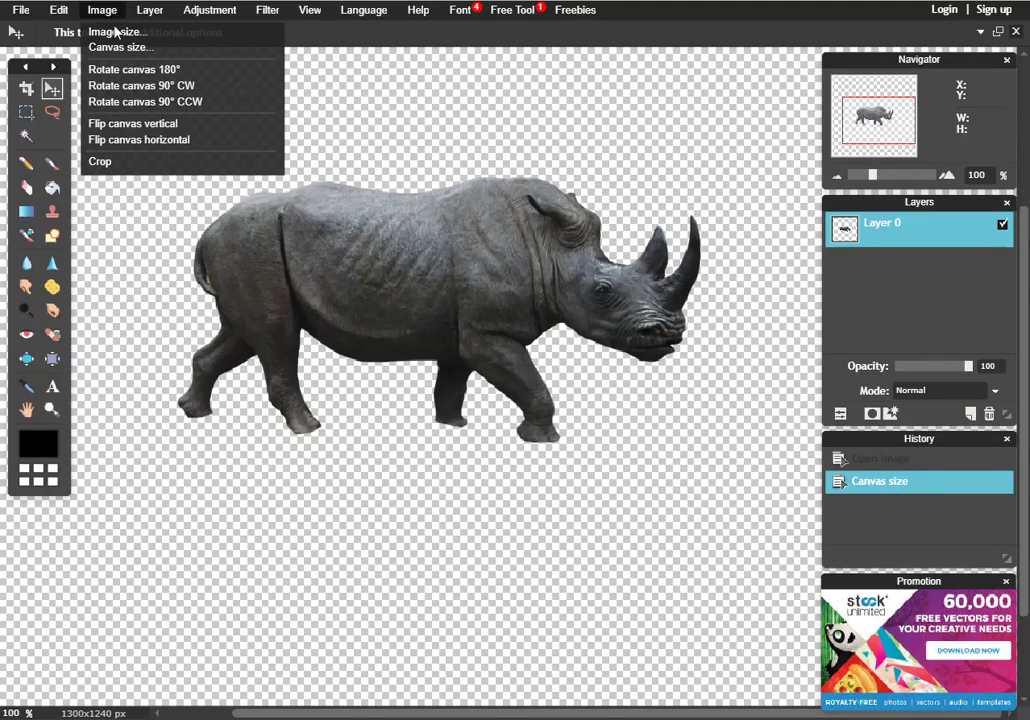
left_click(117, 32)
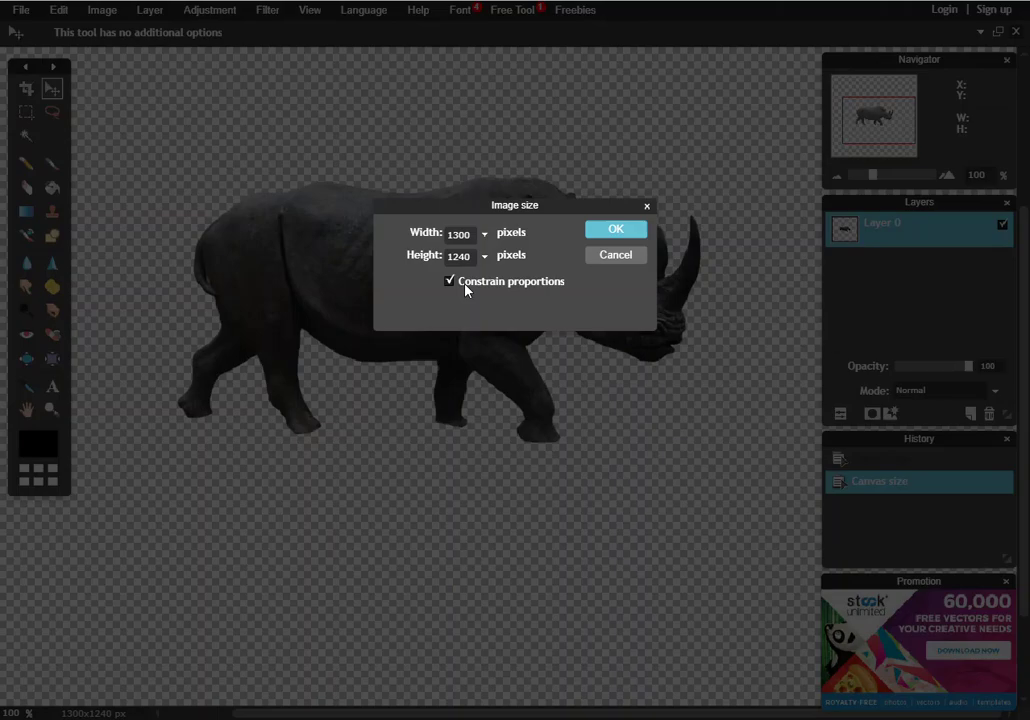
left_click(625, 258)
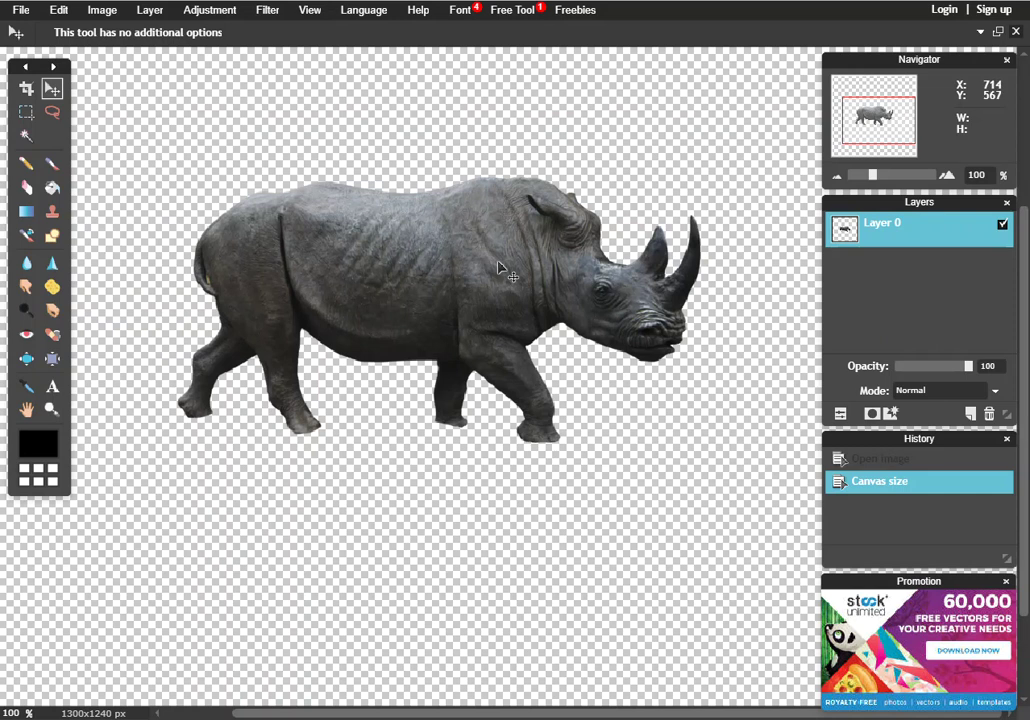
- Copy the whole rhino, paste it as Layer 1, and align it over the original
key("ctrl+a")
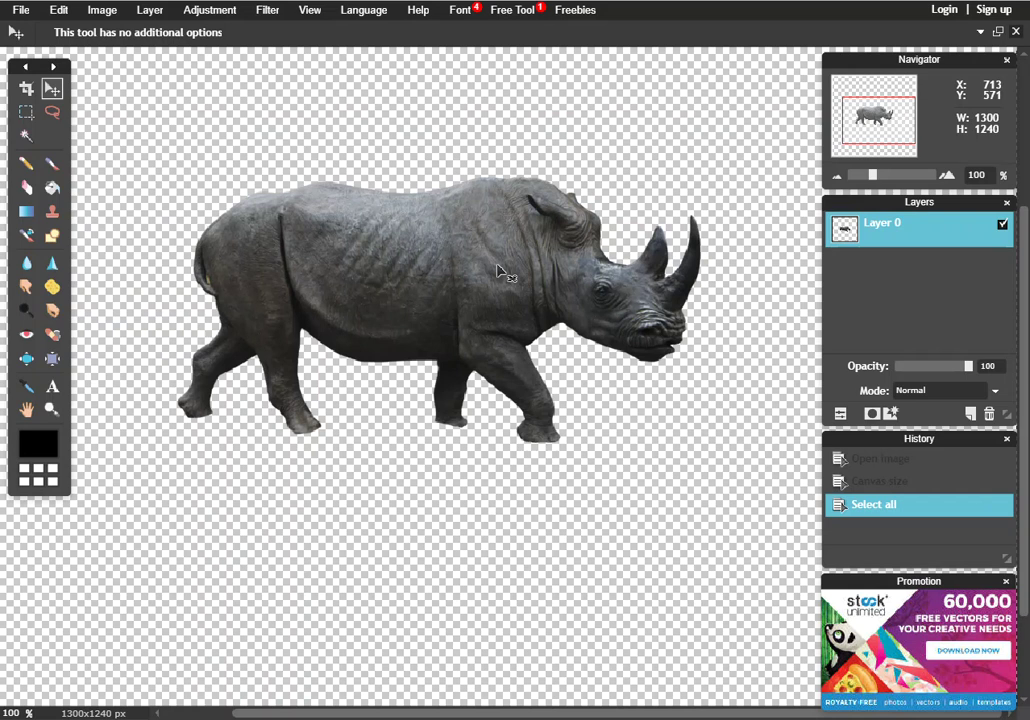
key("ctrl+c")
key("ctrl+v")
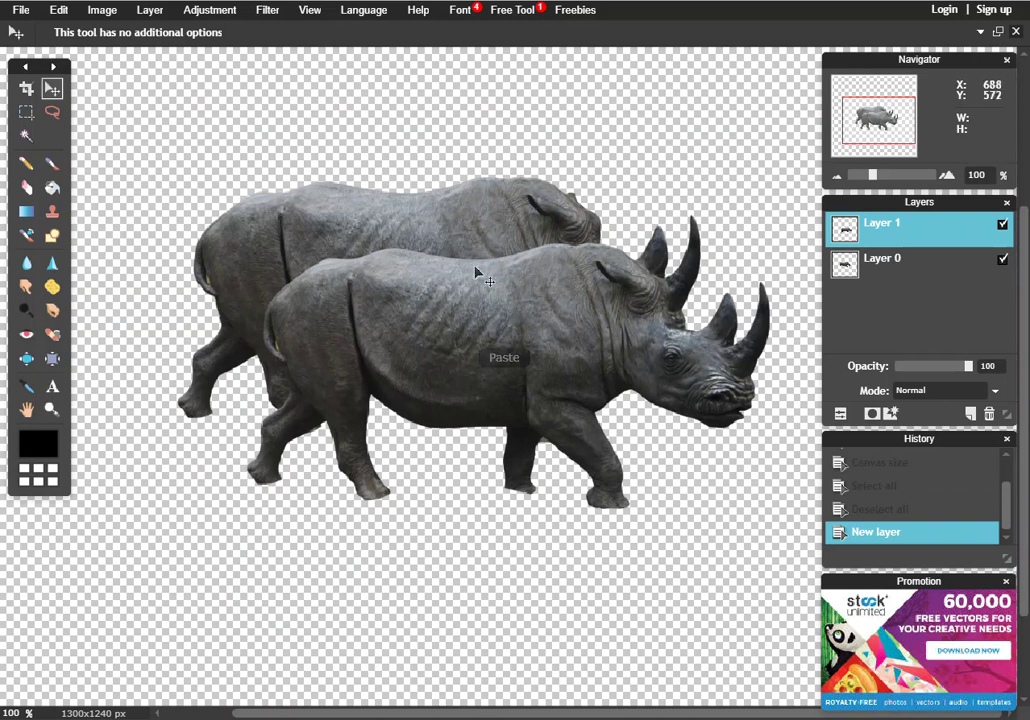
left_click_drag(400, 303, 335, 236)
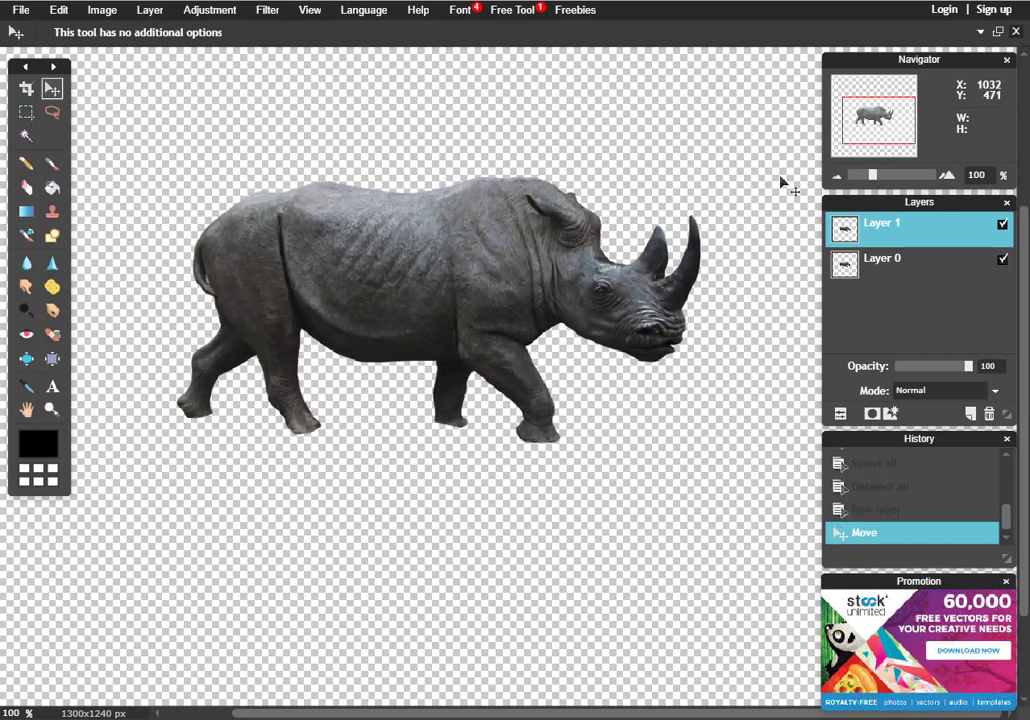
- Rename Layer 1 to 'Shadow' and Layer 0 to 'Rhino', shifting the Shadow copy down-right
double_click(893, 229)
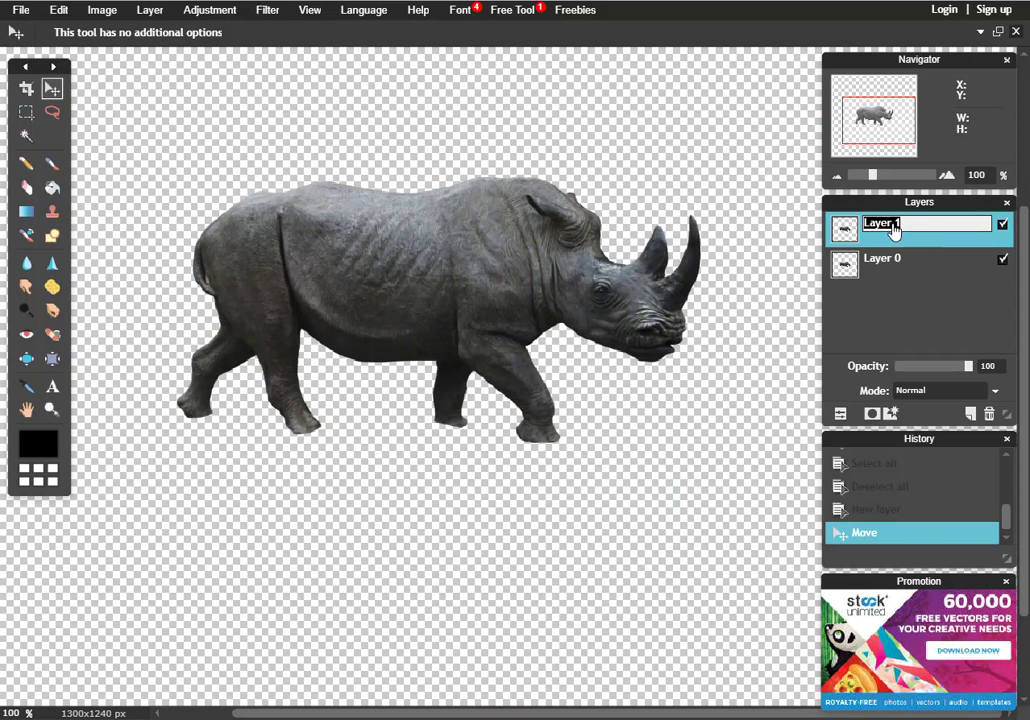
type("Shadow")
double_click(885, 259)
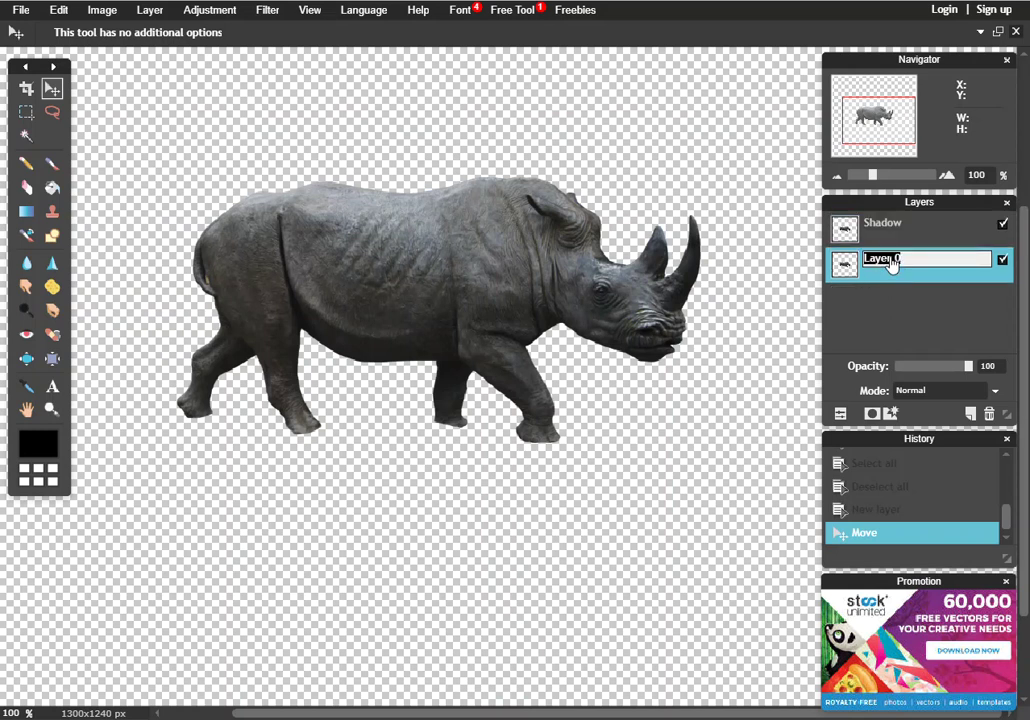
type("Rhino")
key("Return")
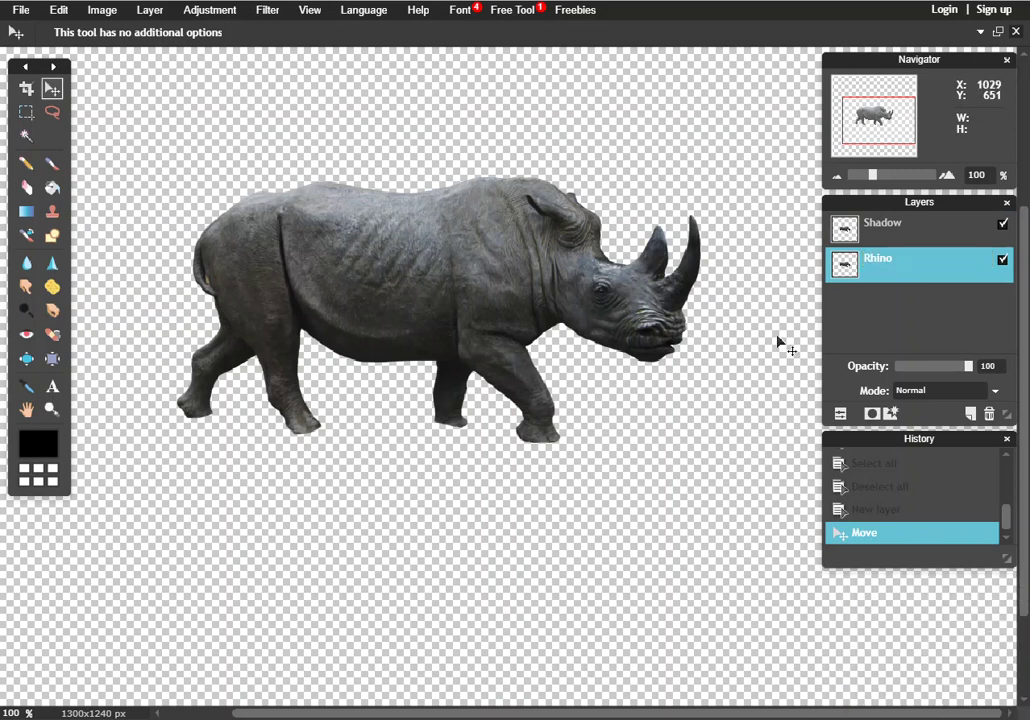
left_click_drag(421, 261, 517, 329)
left_click(889, 226)
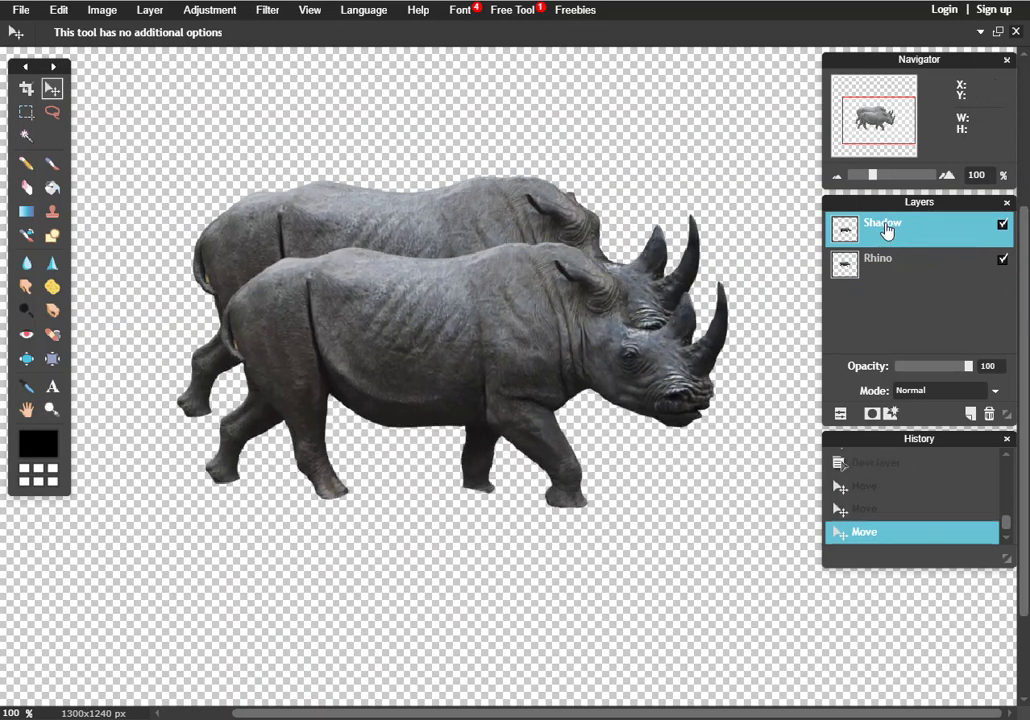
- Turn the Shadow copy solid black by setting Brightness to -100
left_click(148, 10)
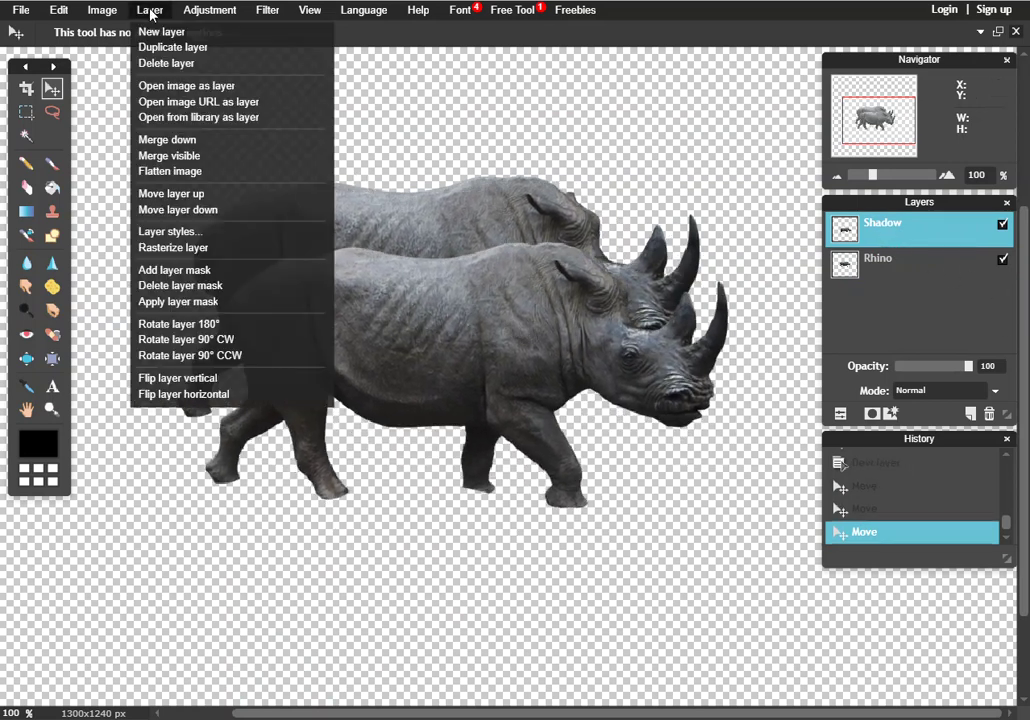
mouse_move(202, 13)
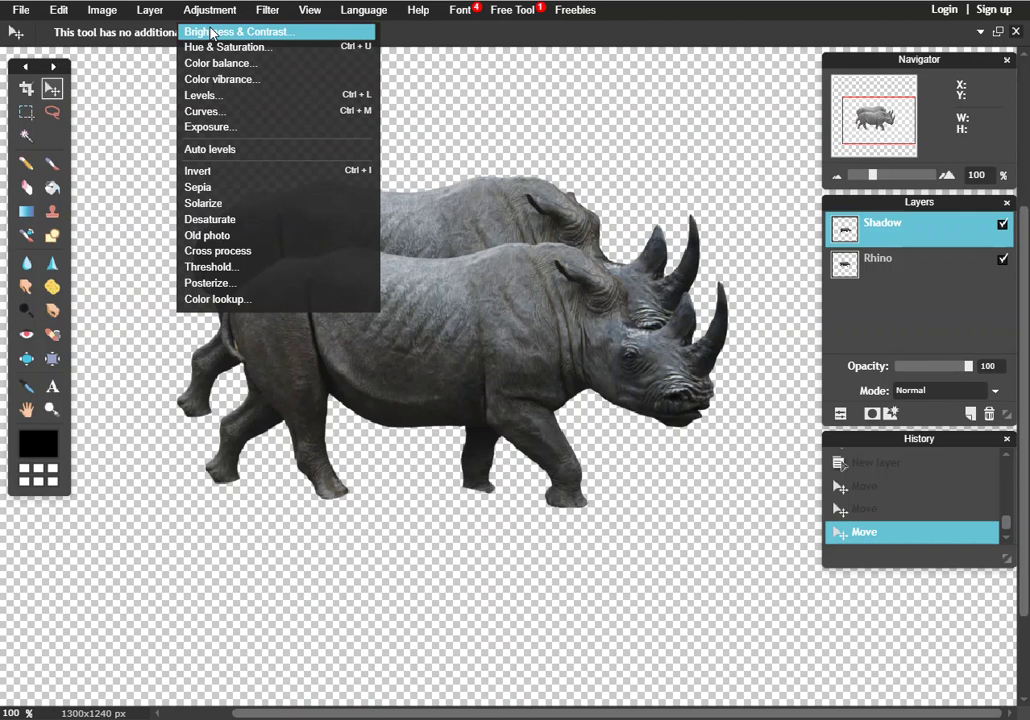
left_click(212, 32)
left_click_drag(516, 291, 414, 300)
left_click(580, 373)
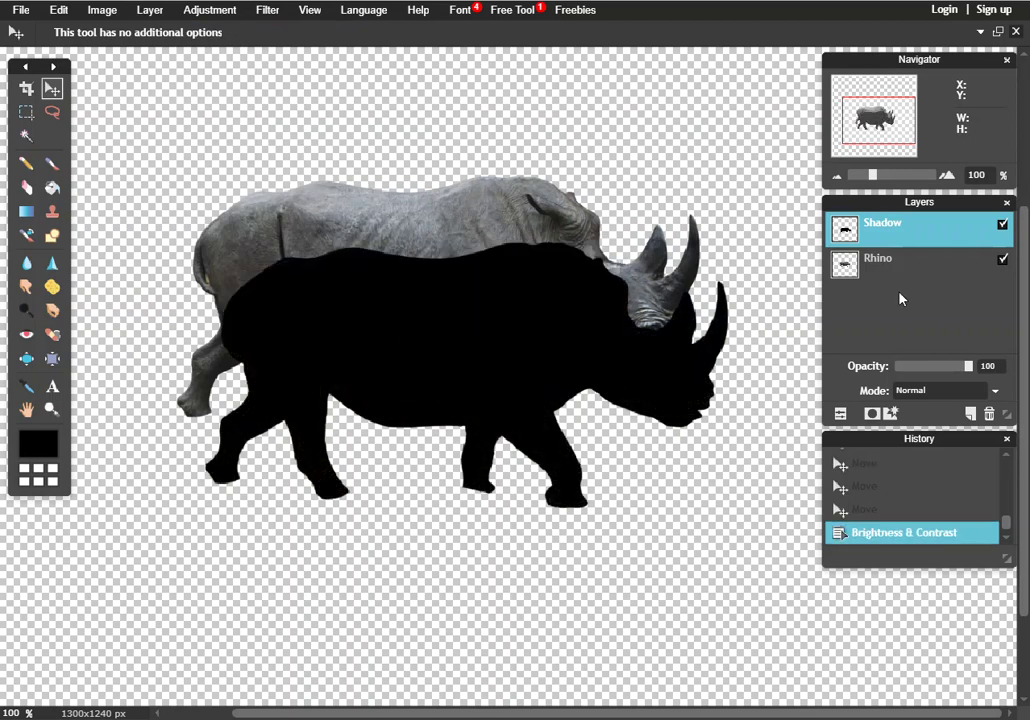
- Lower the Shadow layer's opacity to about 51
left_click(841, 414)
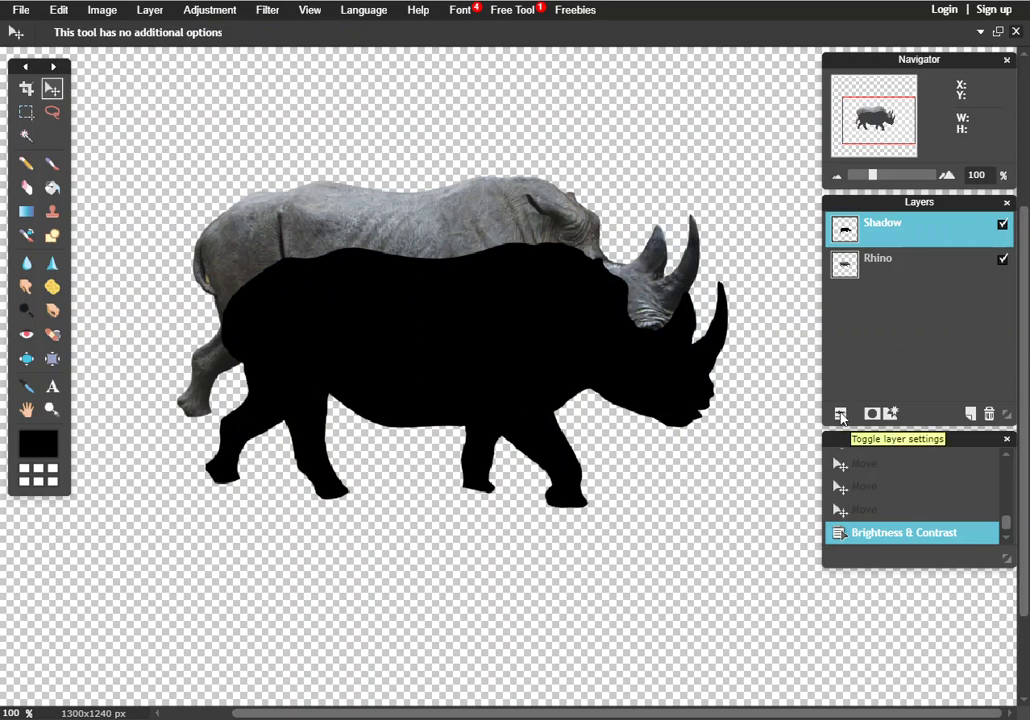
left_click(841, 415)
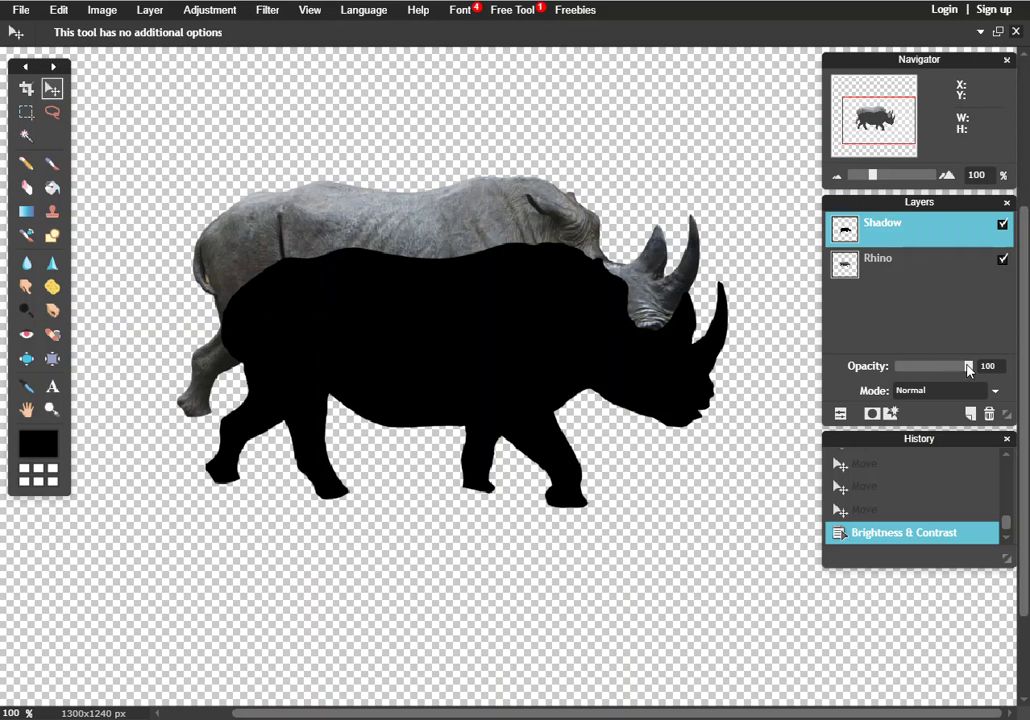
left_click_drag(966, 369, 931, 375)
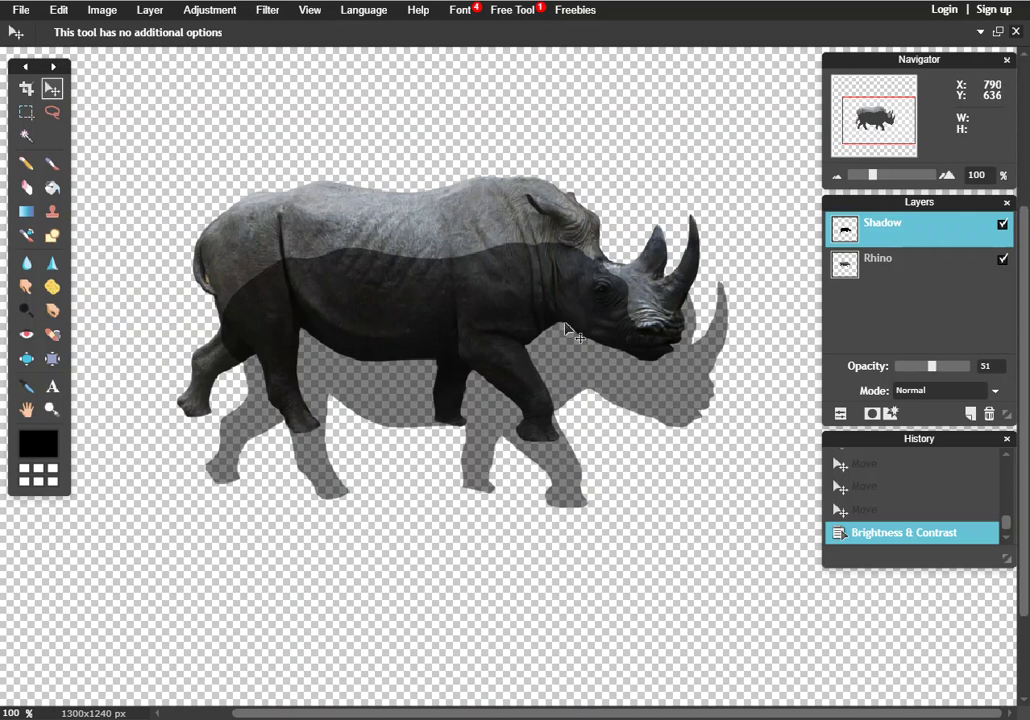
- Realign the shadow onto the rhino and place the Shadow layer below Rhino
left_click_drag(478, 323, 453, 260)
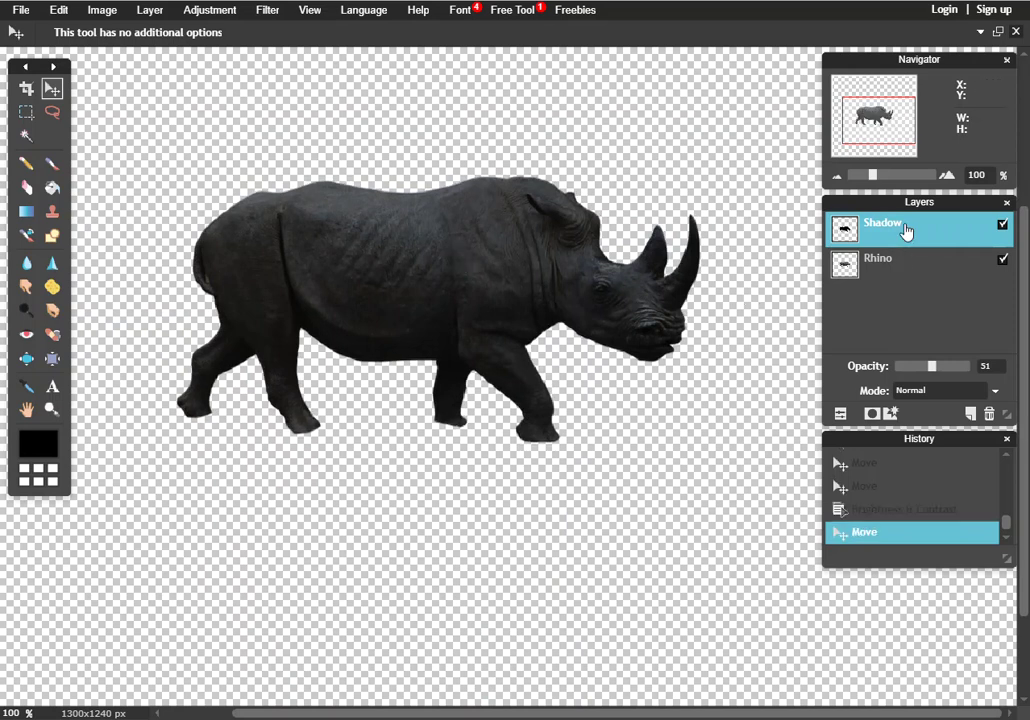
left_click_drag(906, 231, 915, 303)
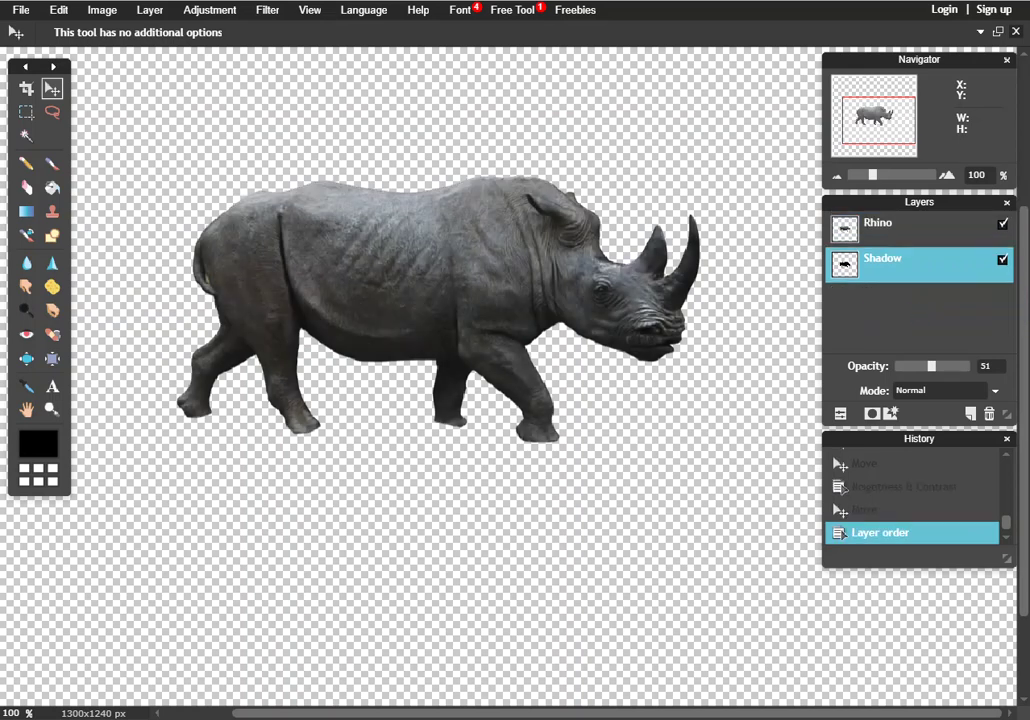
left_click(101, 12)
mouse_move(68, 12)
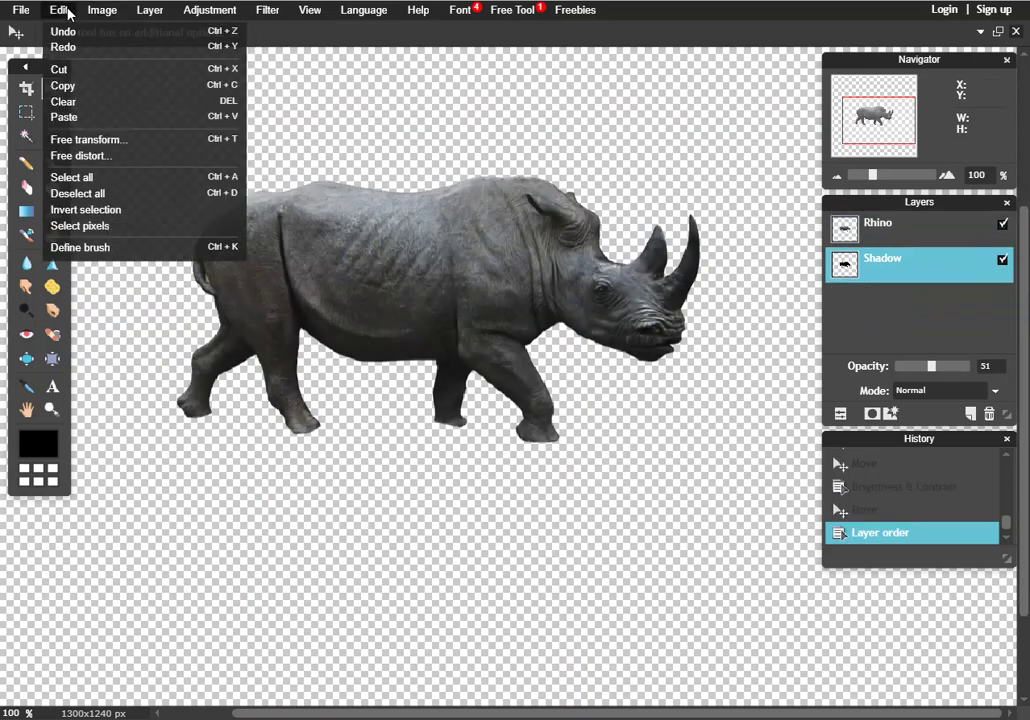
left_click(97, 157)
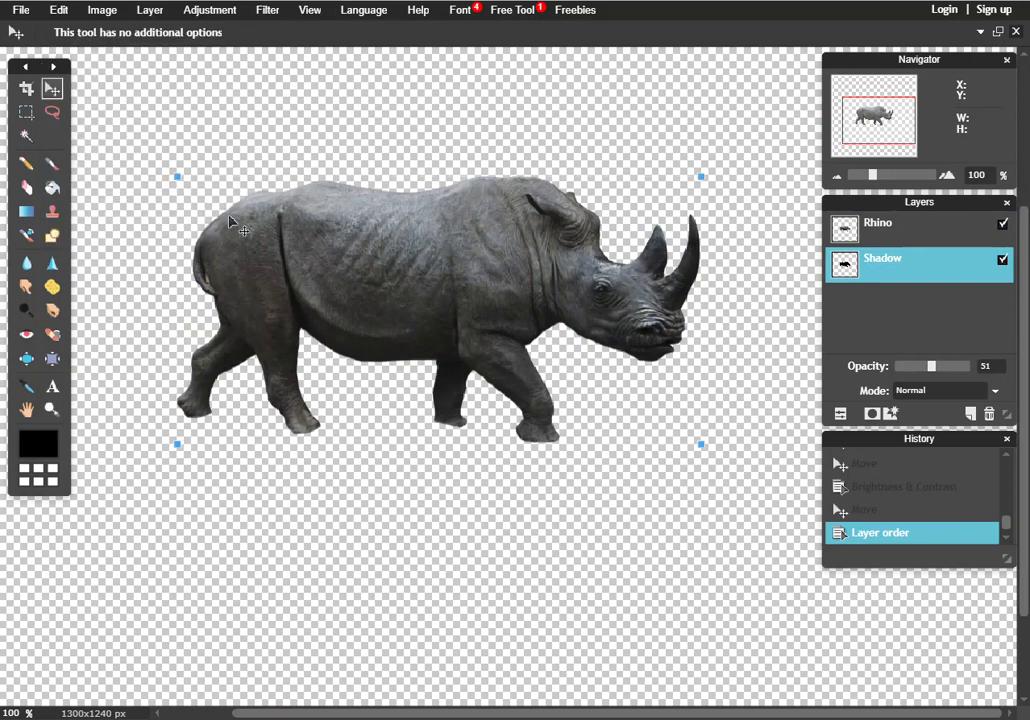
left_click_drag(702, 179, 815, 97)
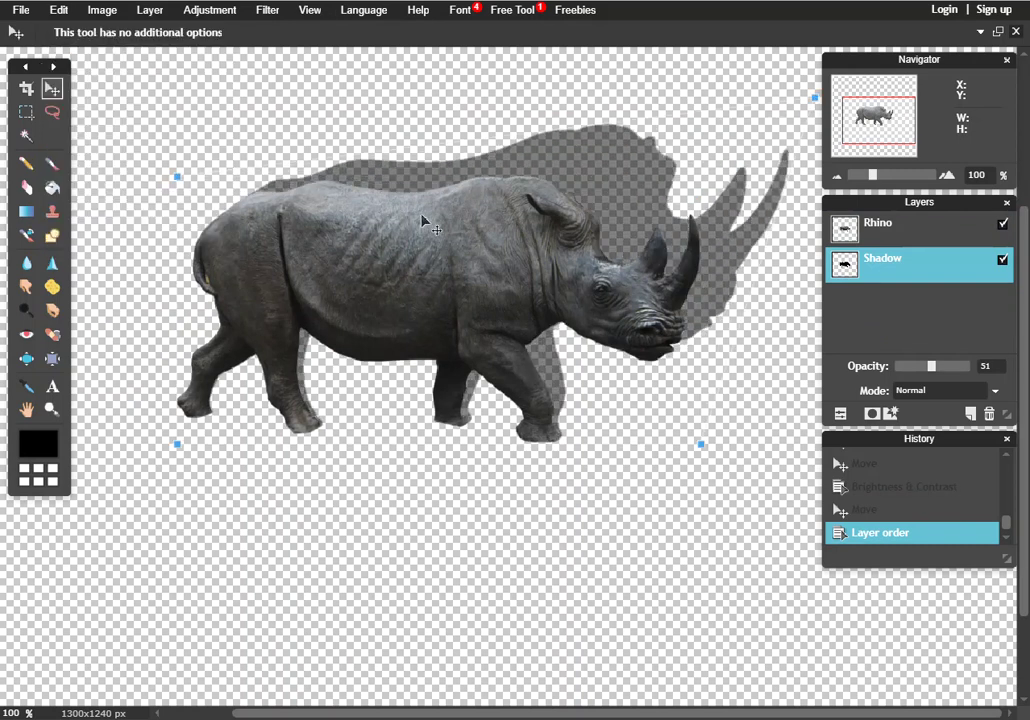
left_click_drag(177, 178, 338, 123)
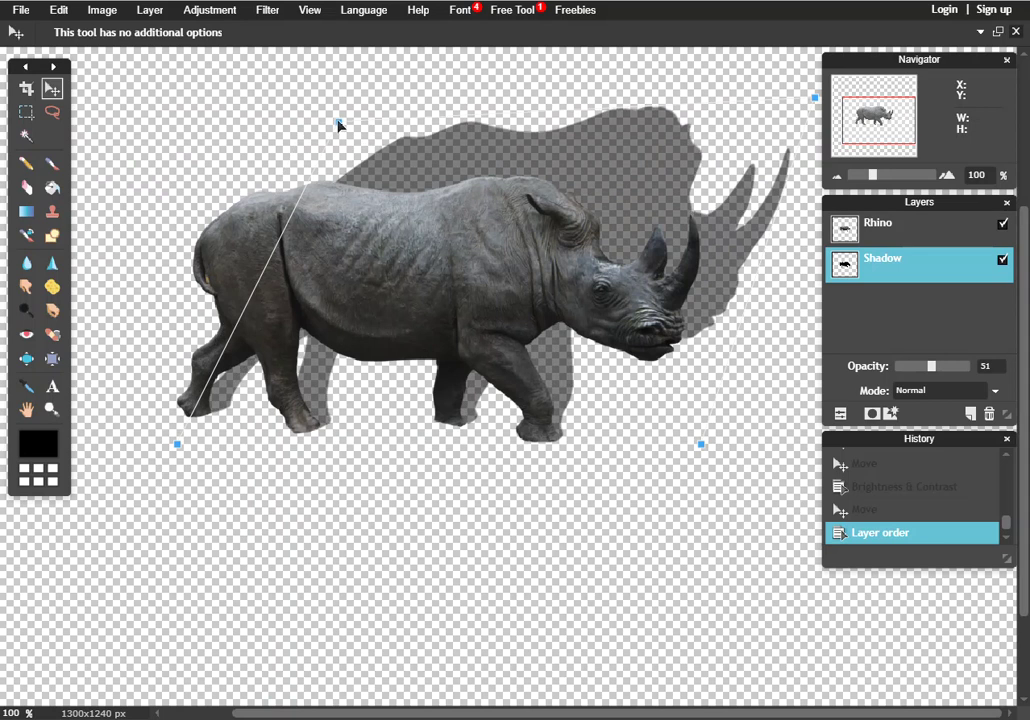
left_click_drag(338, 123, 541, 318)
left_click_drag(816, 97, 876, 398)
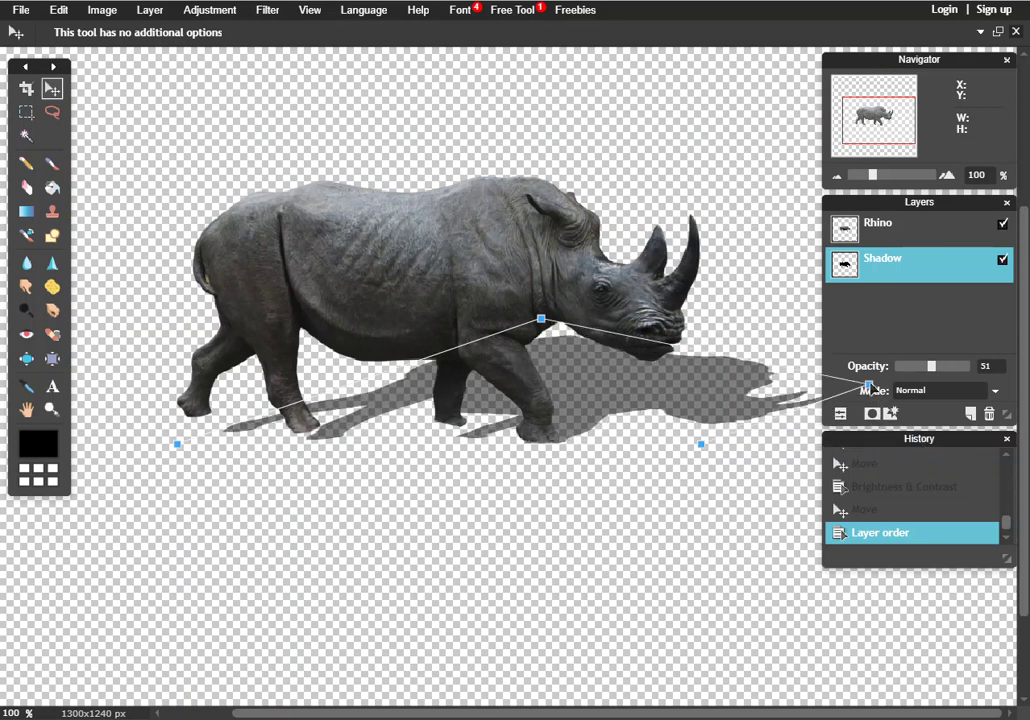
left_click_drag(868, 386, 859, 374)
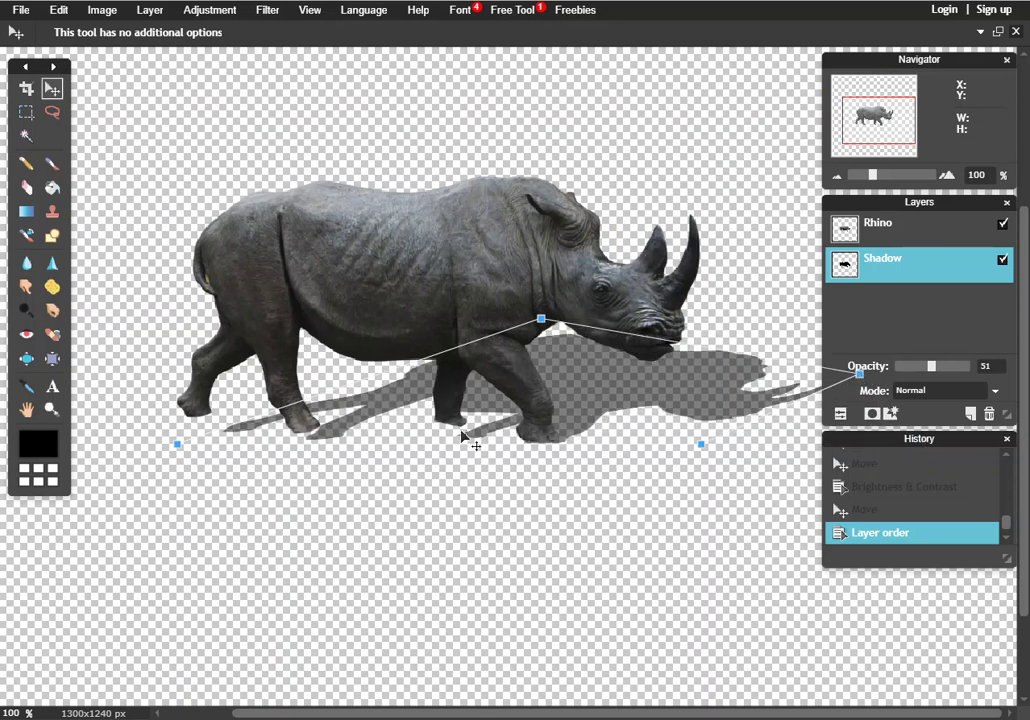
left_click(168, 444)
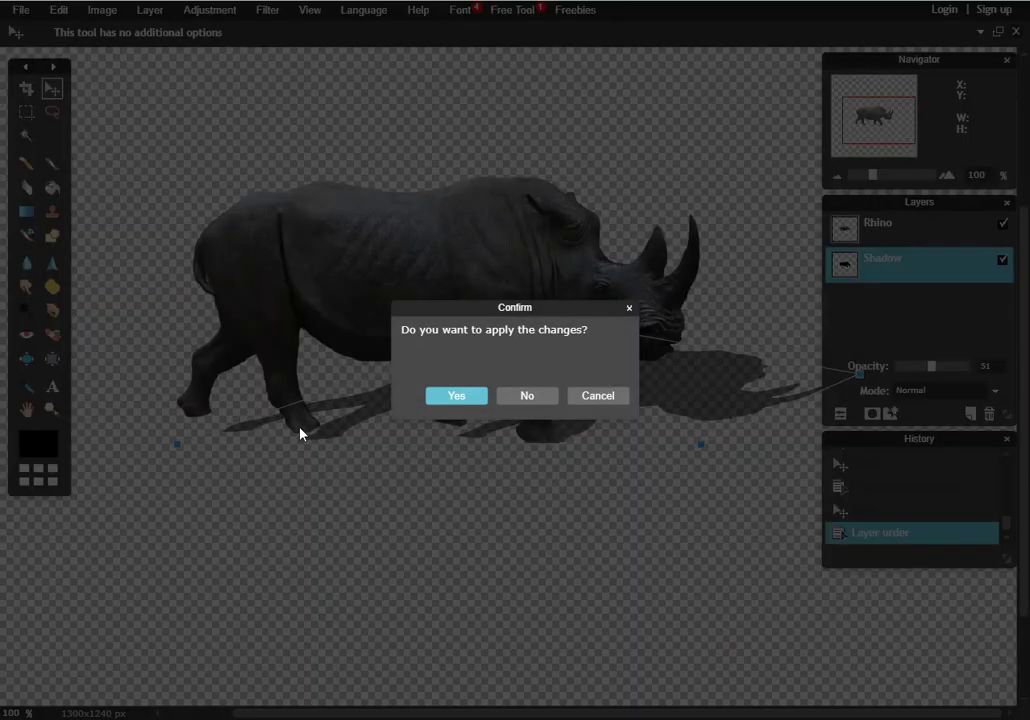
left_click(600, 396)
left_click_drag(176, 444, 146, 424)
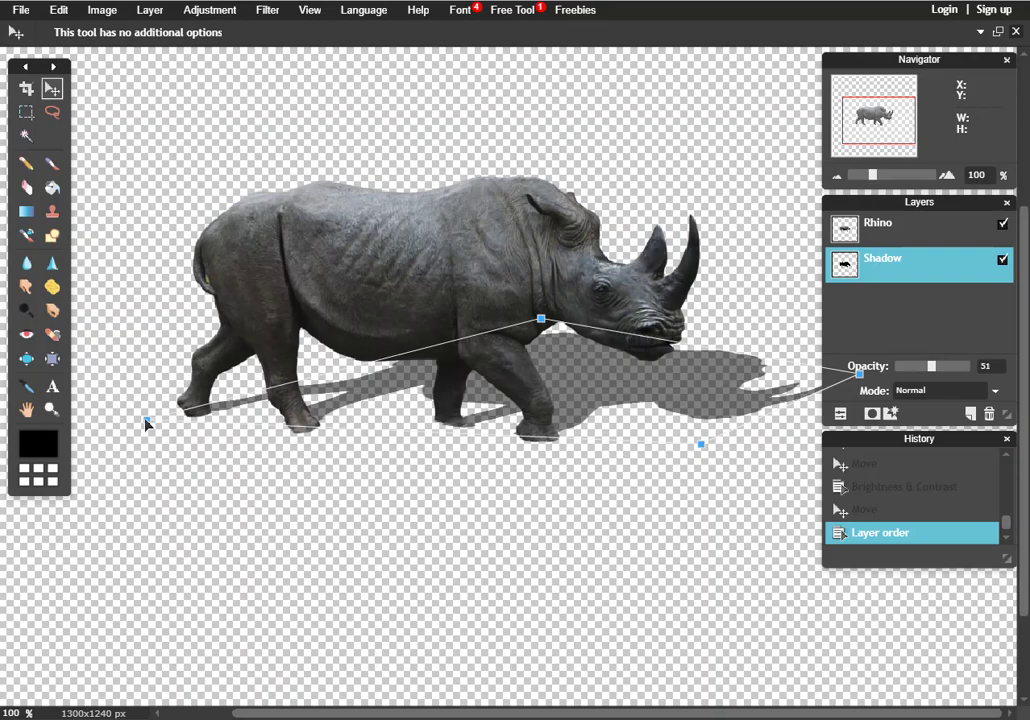
left_click(508, 501)
left_click(524, 396)
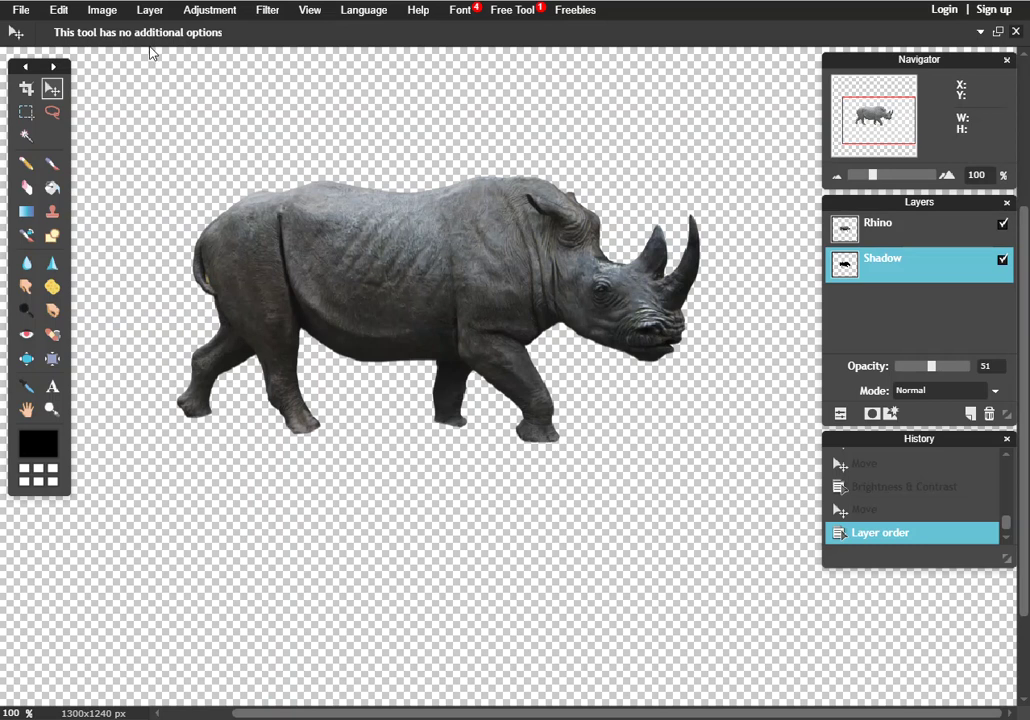
- Flip the Shadow layer vertically and move it down beneath the rhino's feet
left_click(105, 12)
mouse_move(61, 12)
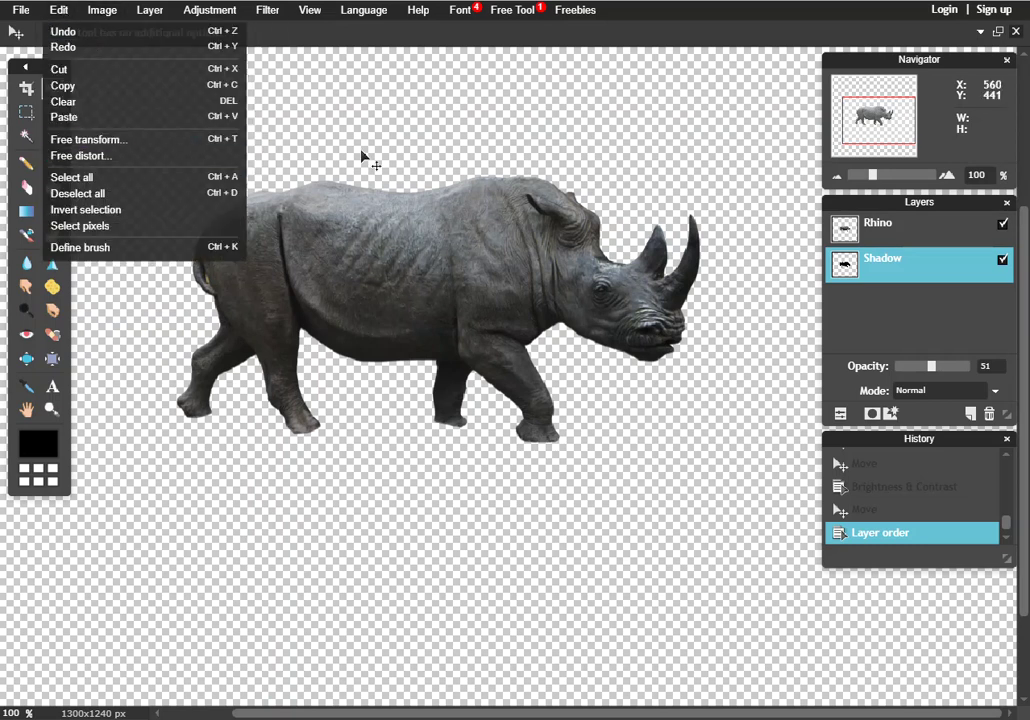
mouse_move(148, 12)
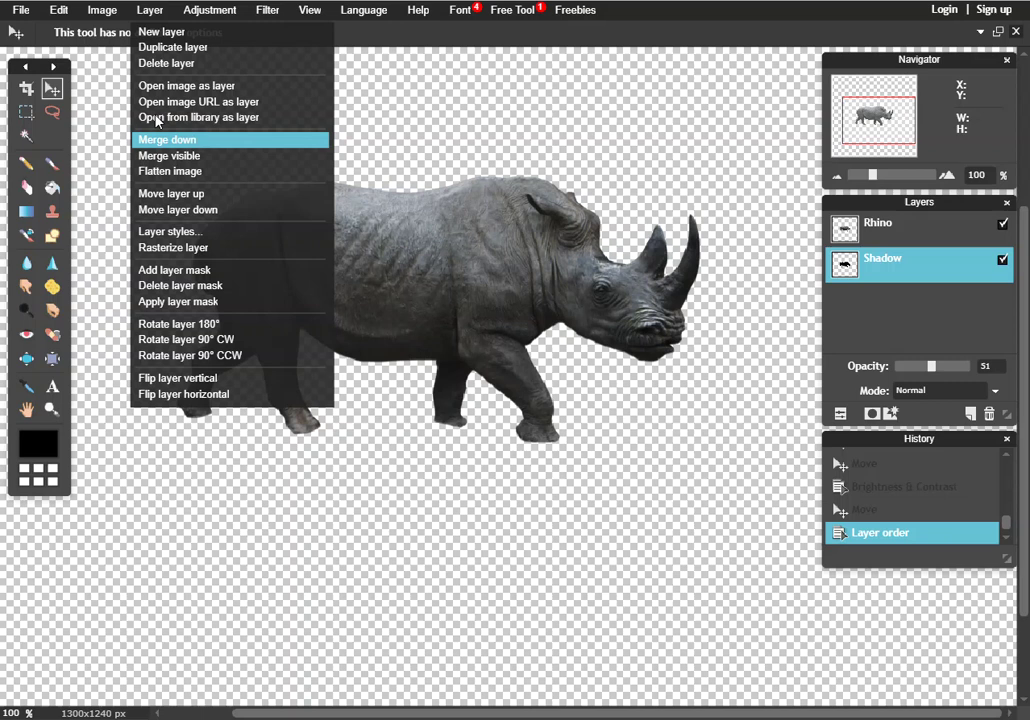
left_click(202, 378)
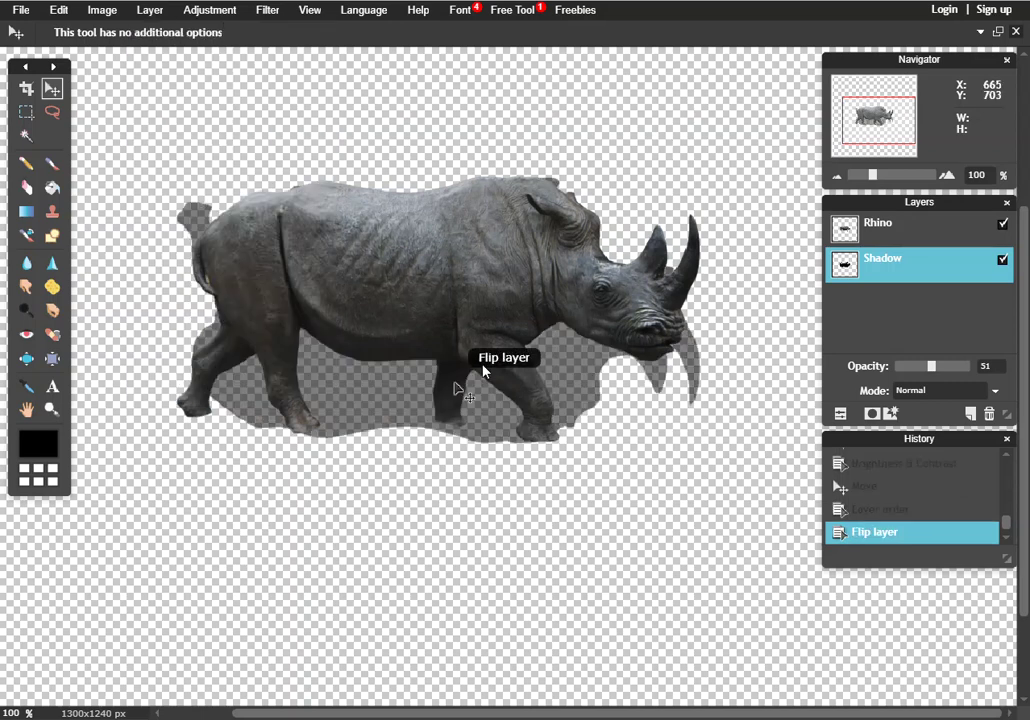
left_click_drag(380, 388, 393, 640)
- Free-distort the shadow, raising its top-left corner to the feet and lowering the top-right slightly
left_click(115, 14)
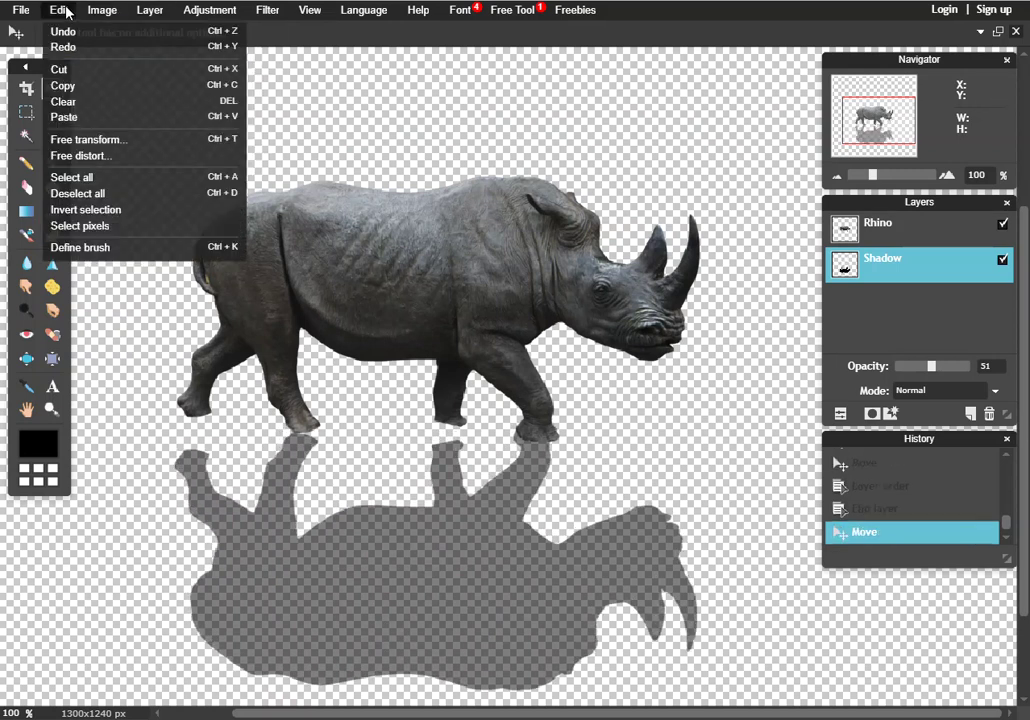
left_click(88, 154)
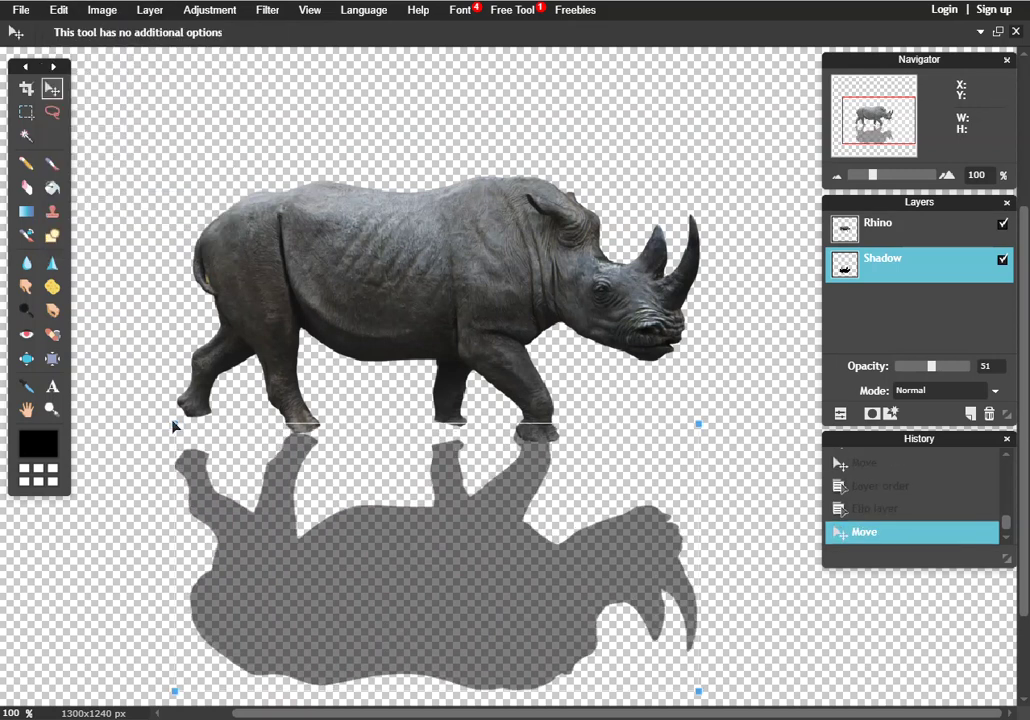
left_click_drag(174, 424, 177, 374)
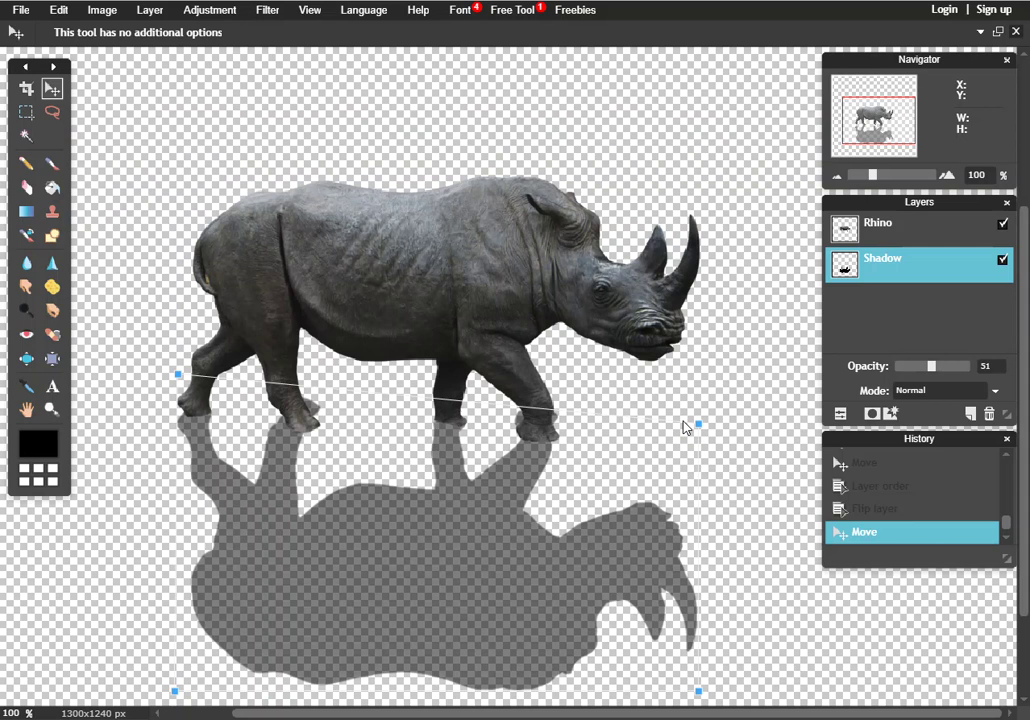
left_click_drag(704, 427, 705, 455)
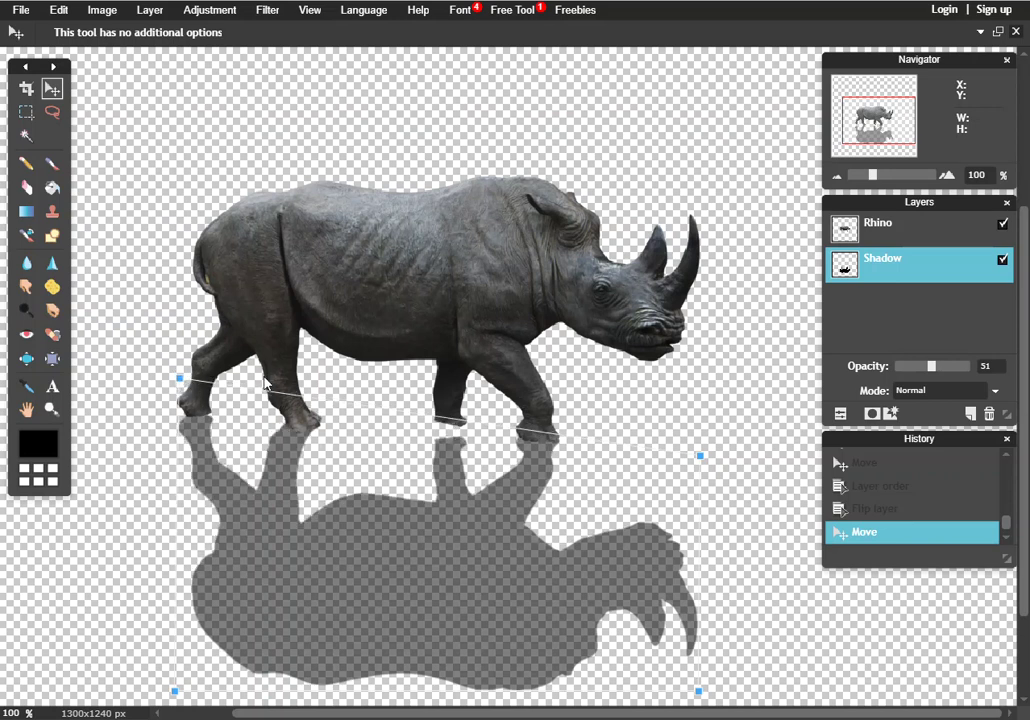
key("v")
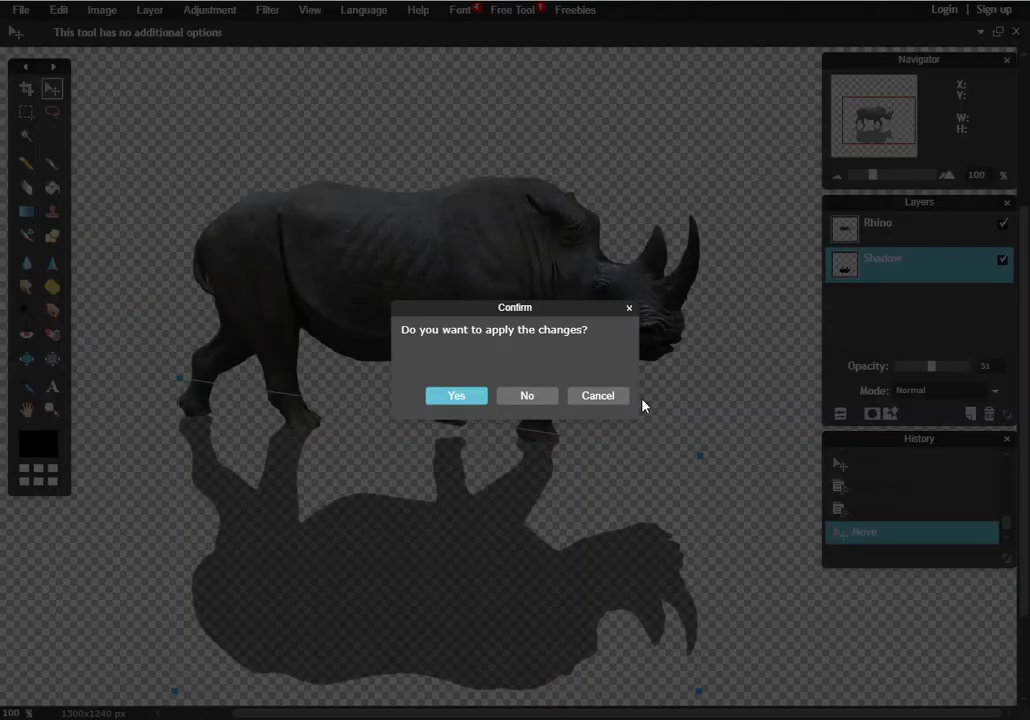
left_click(462, 400)
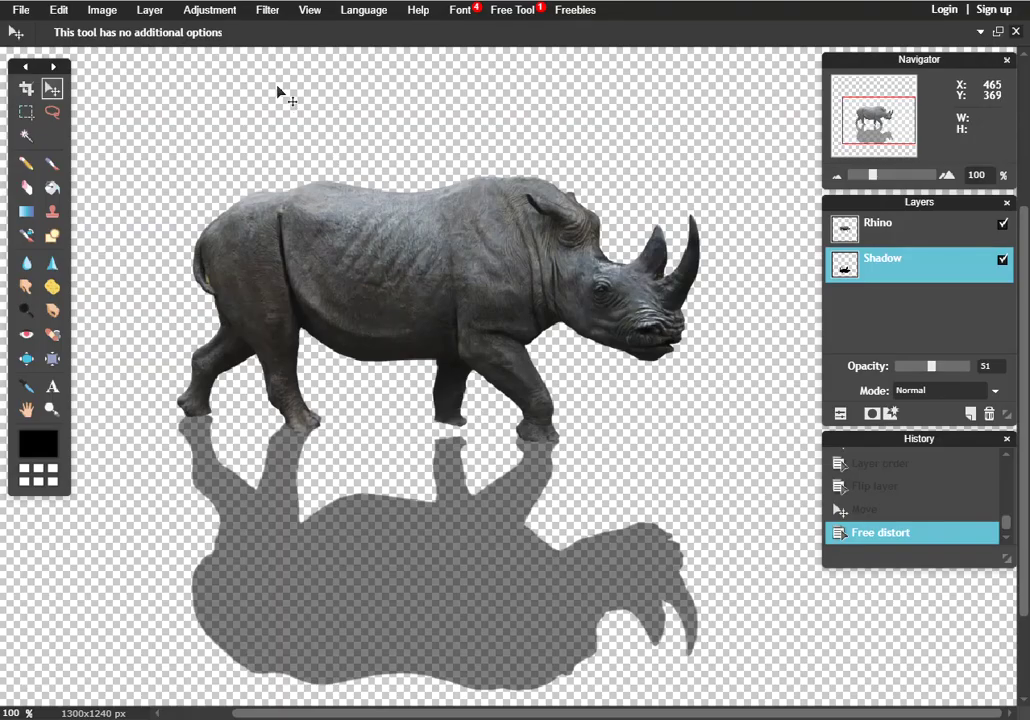
- Apply a Gaussian blur of about 116 to the Shadow layer
left_click(274, 12)
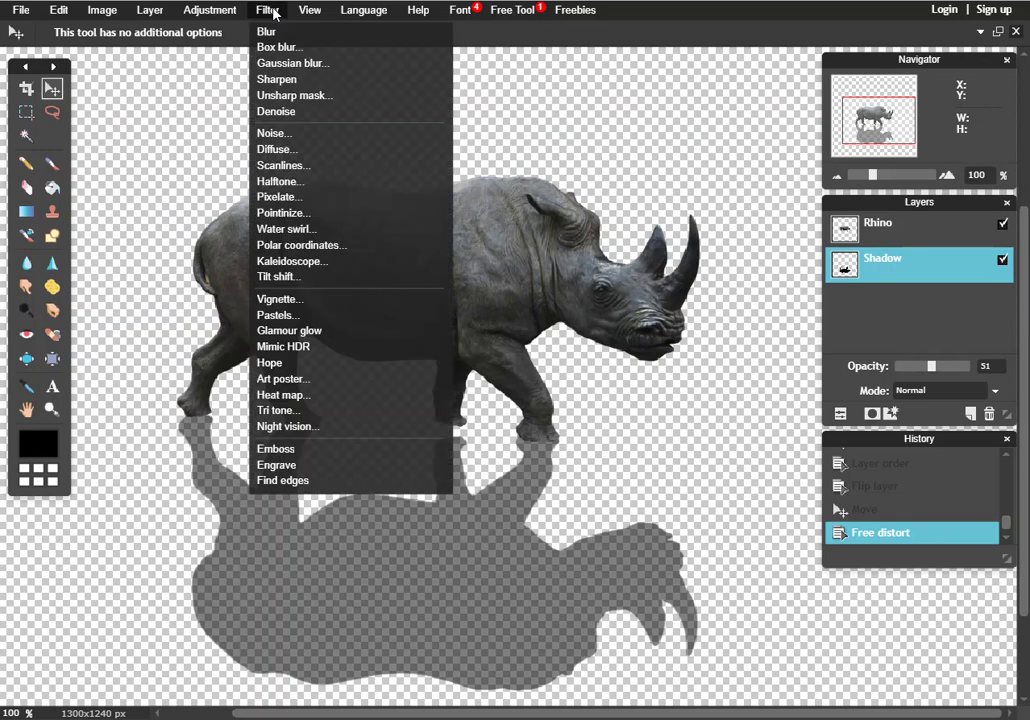
left_click(314, 64)
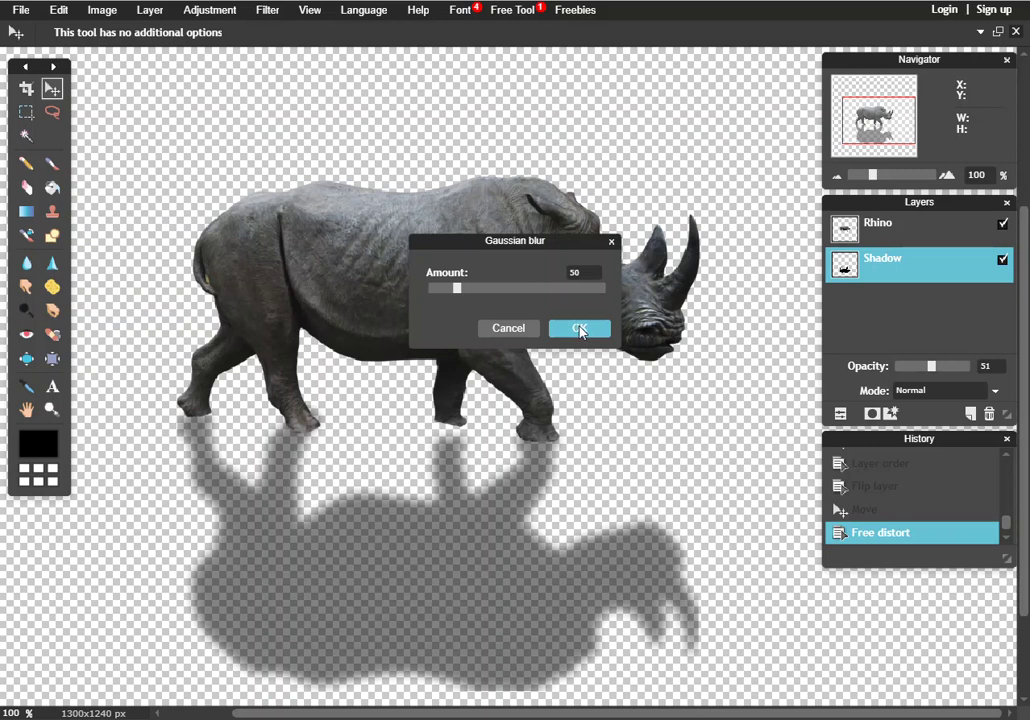
mouse_move(460, 289)
left_mouse_down()
mouse_move(518, 298)
mouse_move(477, 292)
left_mouse_up()
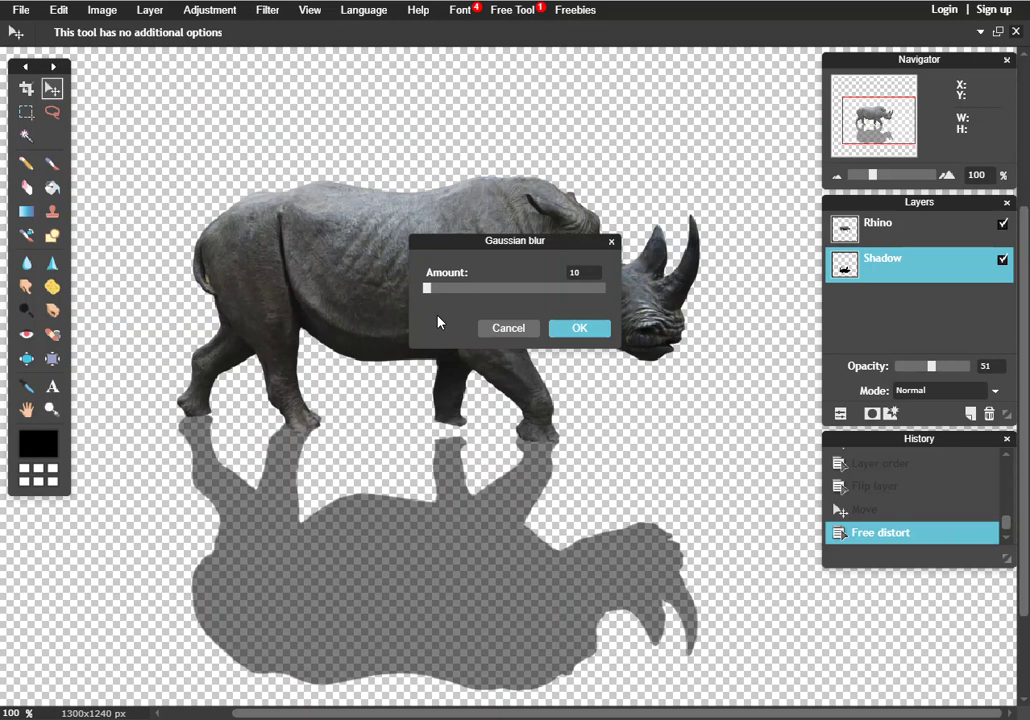
left_click_drag(431, 291, 496, 293)
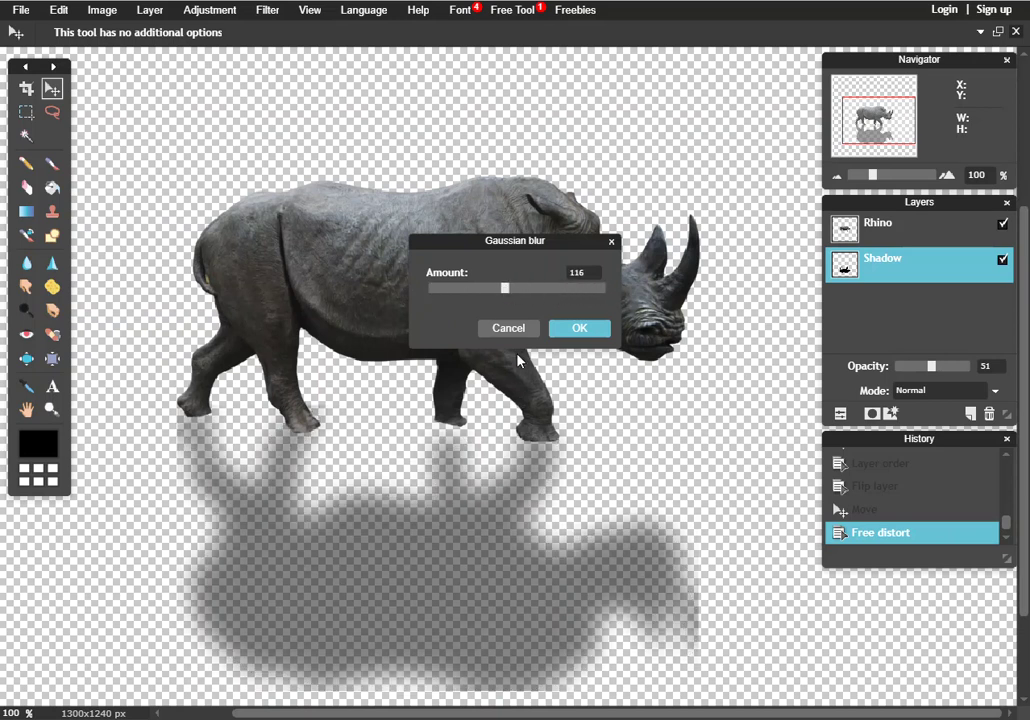
left_click(580, 330)
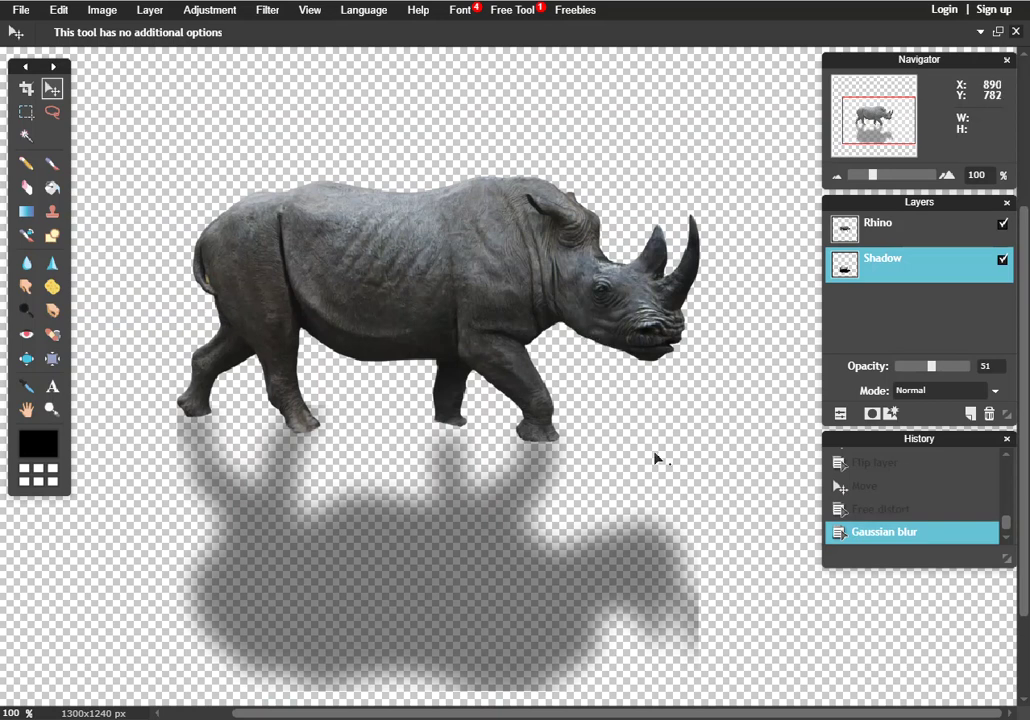